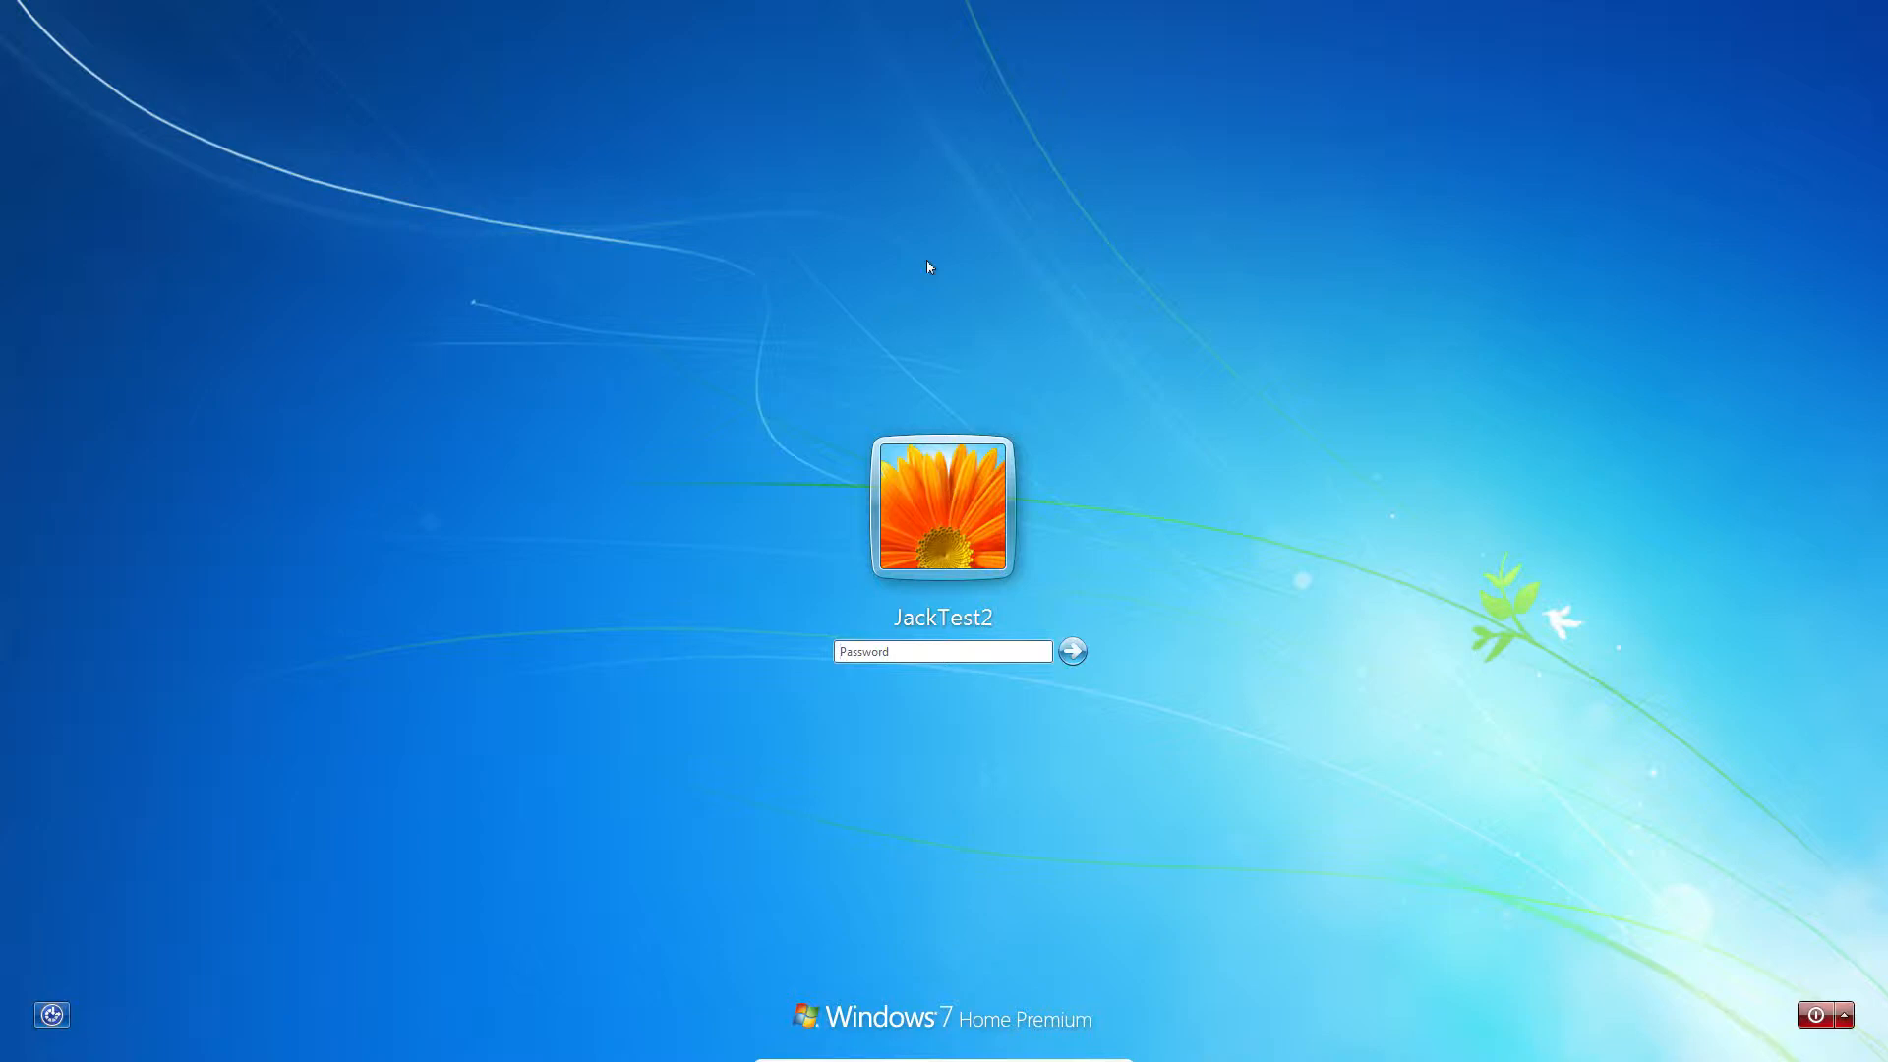
- Load the Ubuntu 13.04 ISO into the VM's virtual CD/DVD drive and shut down Windows 7
{"action": "left_click", "coordinate": [896, 650]}
{"action": "mouse_move", "coordinate": [821, 1057]}
{"action": "left_click", "coordinate": [904, 1050]}
{"action": "mouse_move", "coordinate": [950, 838]}
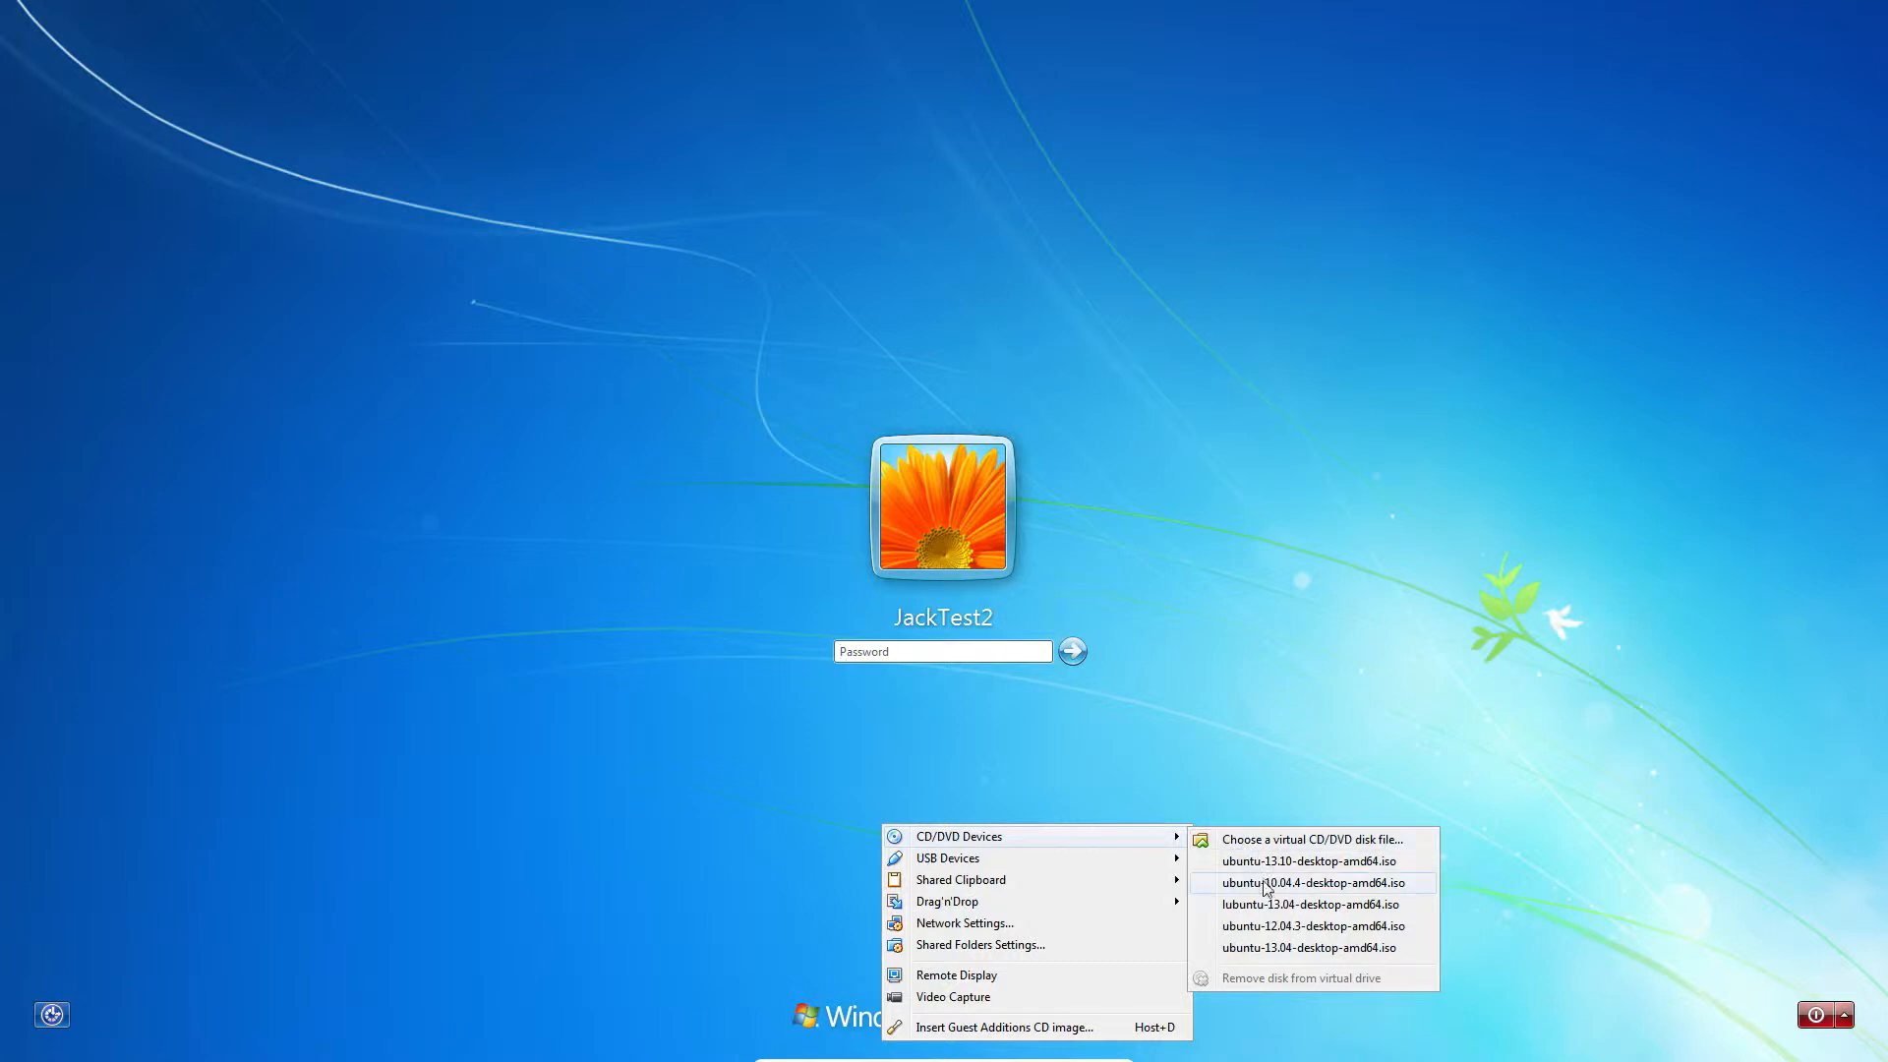
{"action": "left_click", "coordinate": [1266, 903]}
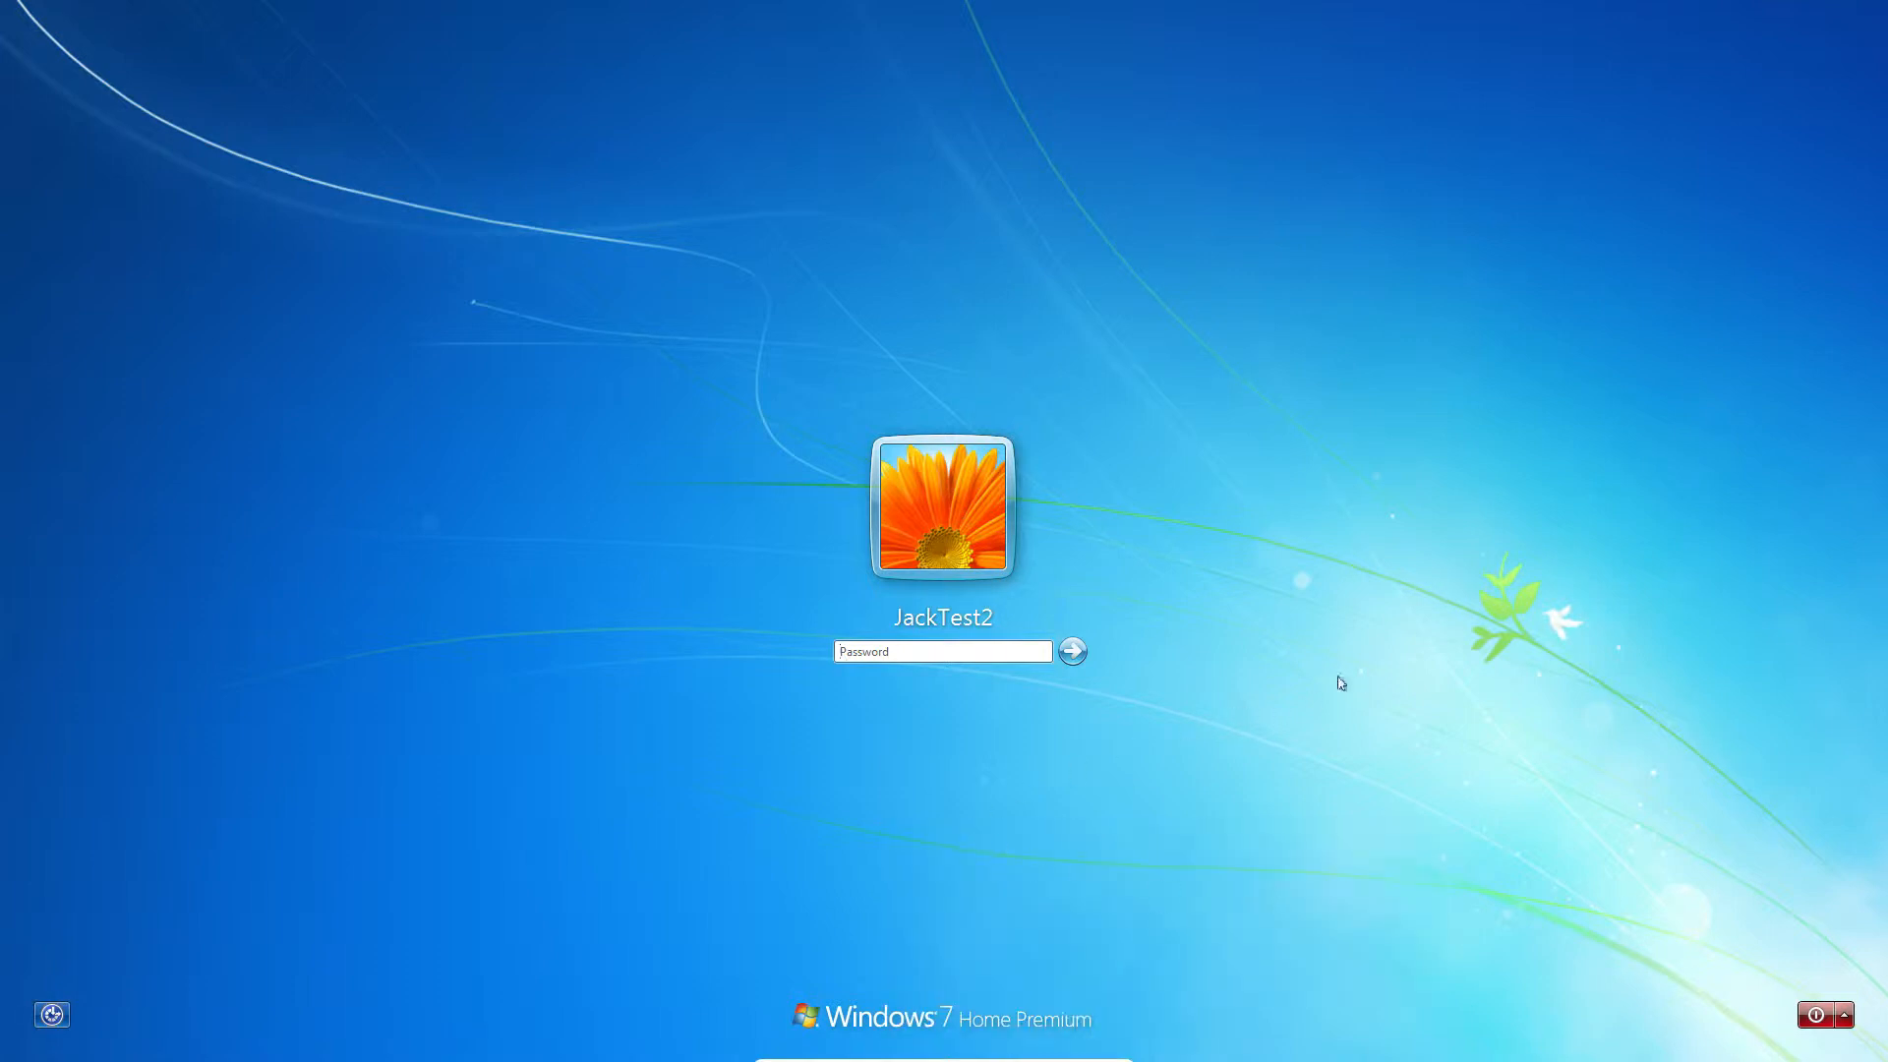
{"action": "left_click", "coordinate": [1841, 1009]}
{"action": "left_click", "coordinate": [1771, 1043]}
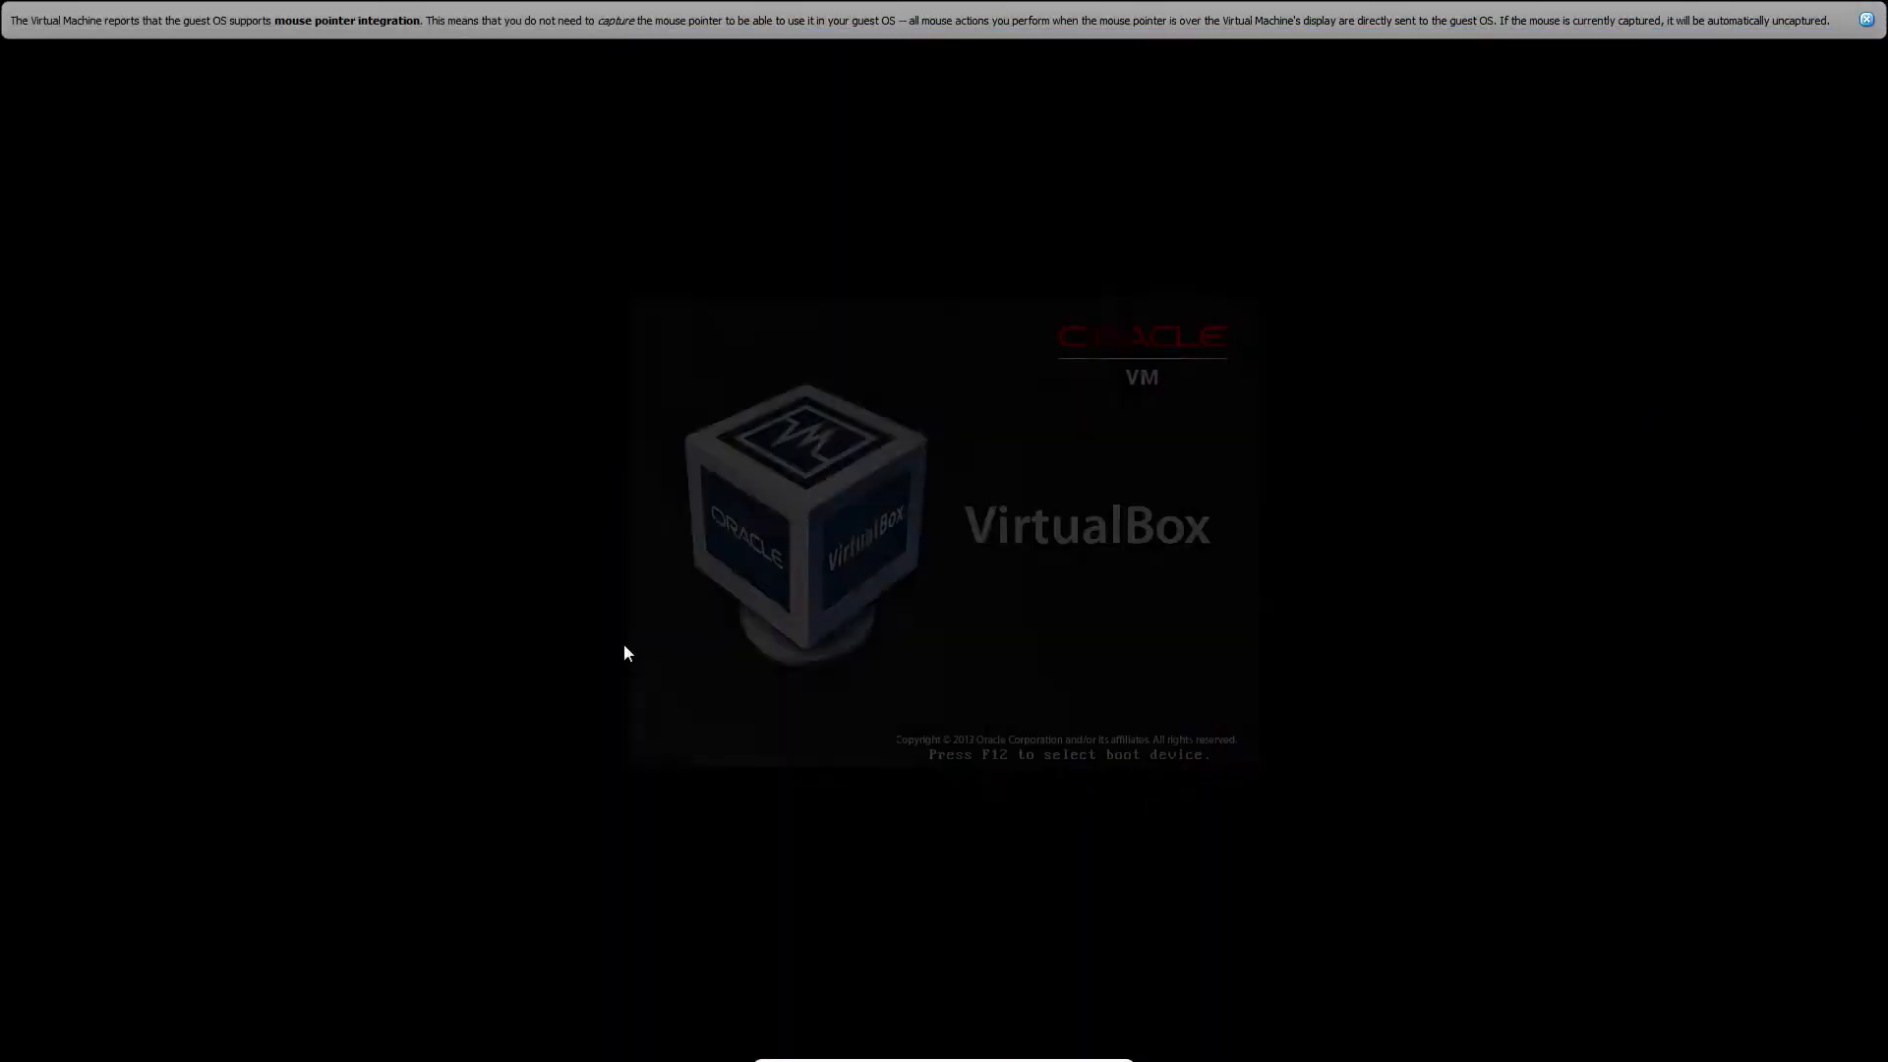
- Press F12 at the VirtualBox splash to bring up the temporary boot device menu
{"action": "key", "text": "F12"}
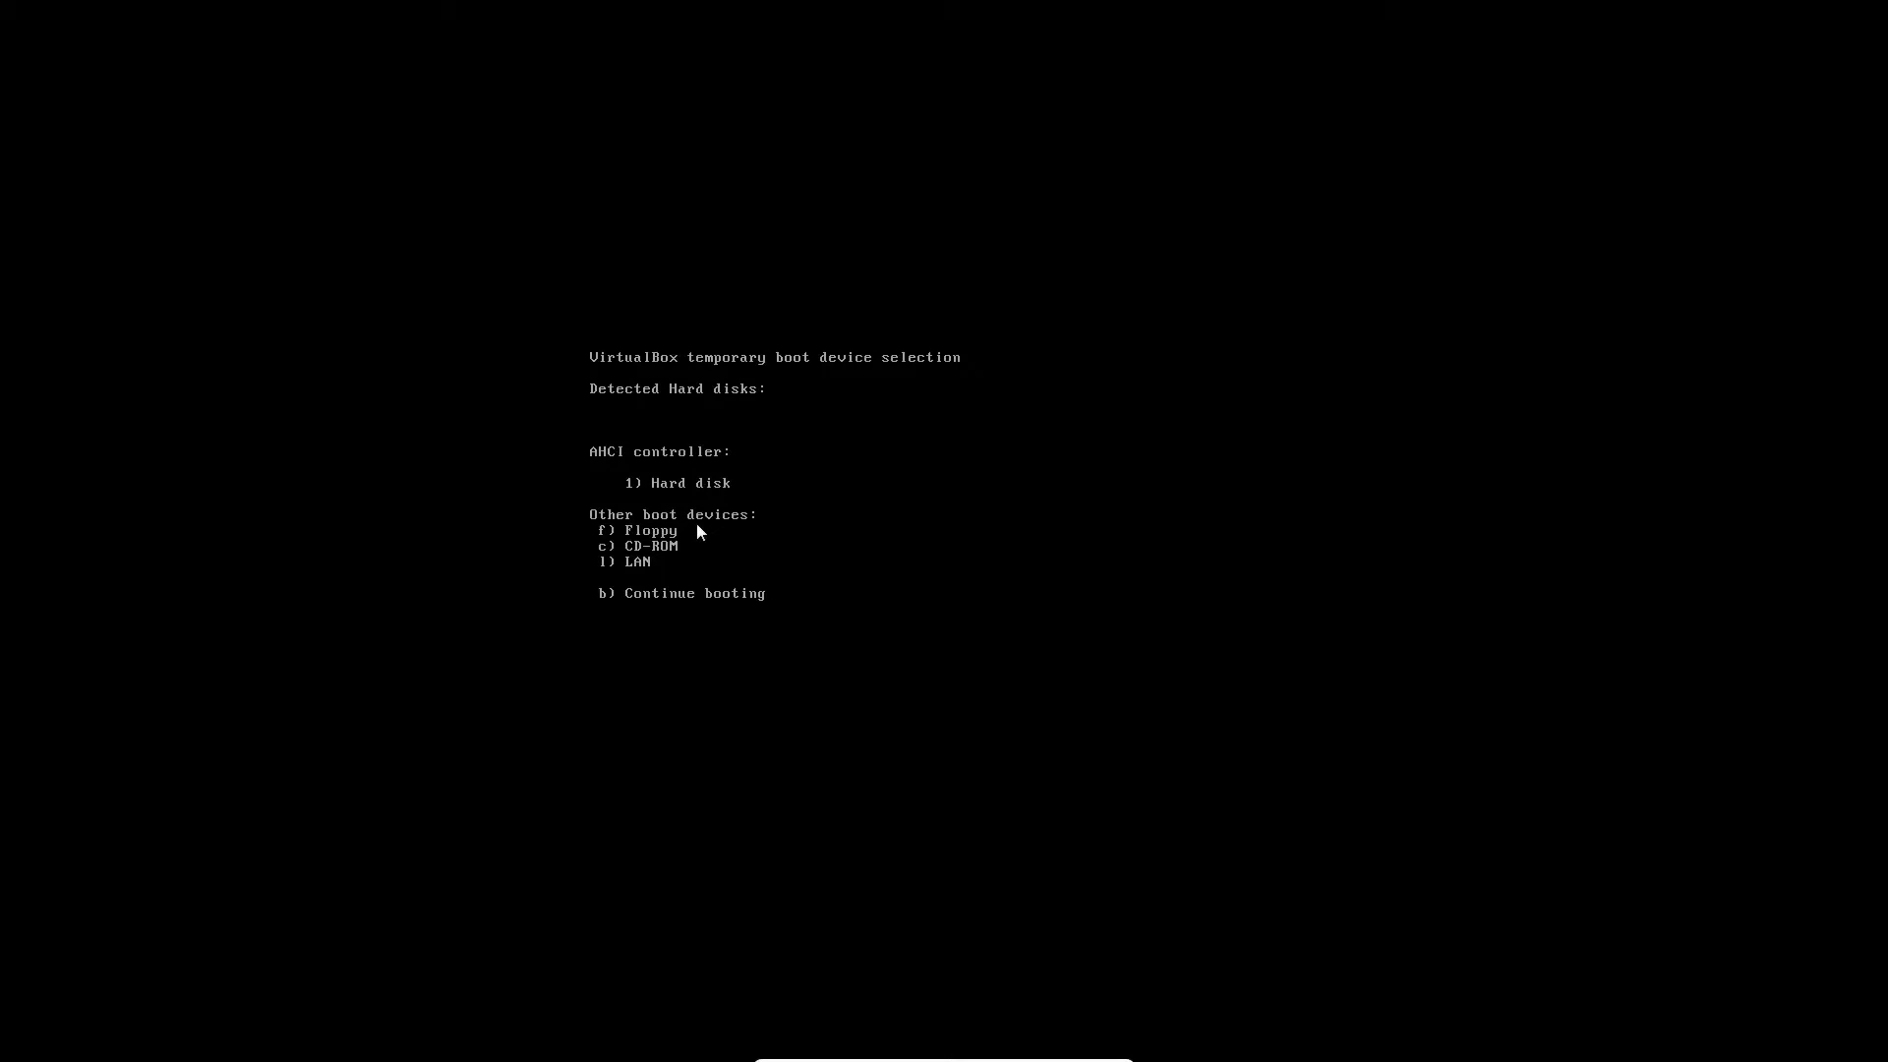
- Choose CD-ROM as the boot device from the boot menu
{"action": "key", "text": "c"}
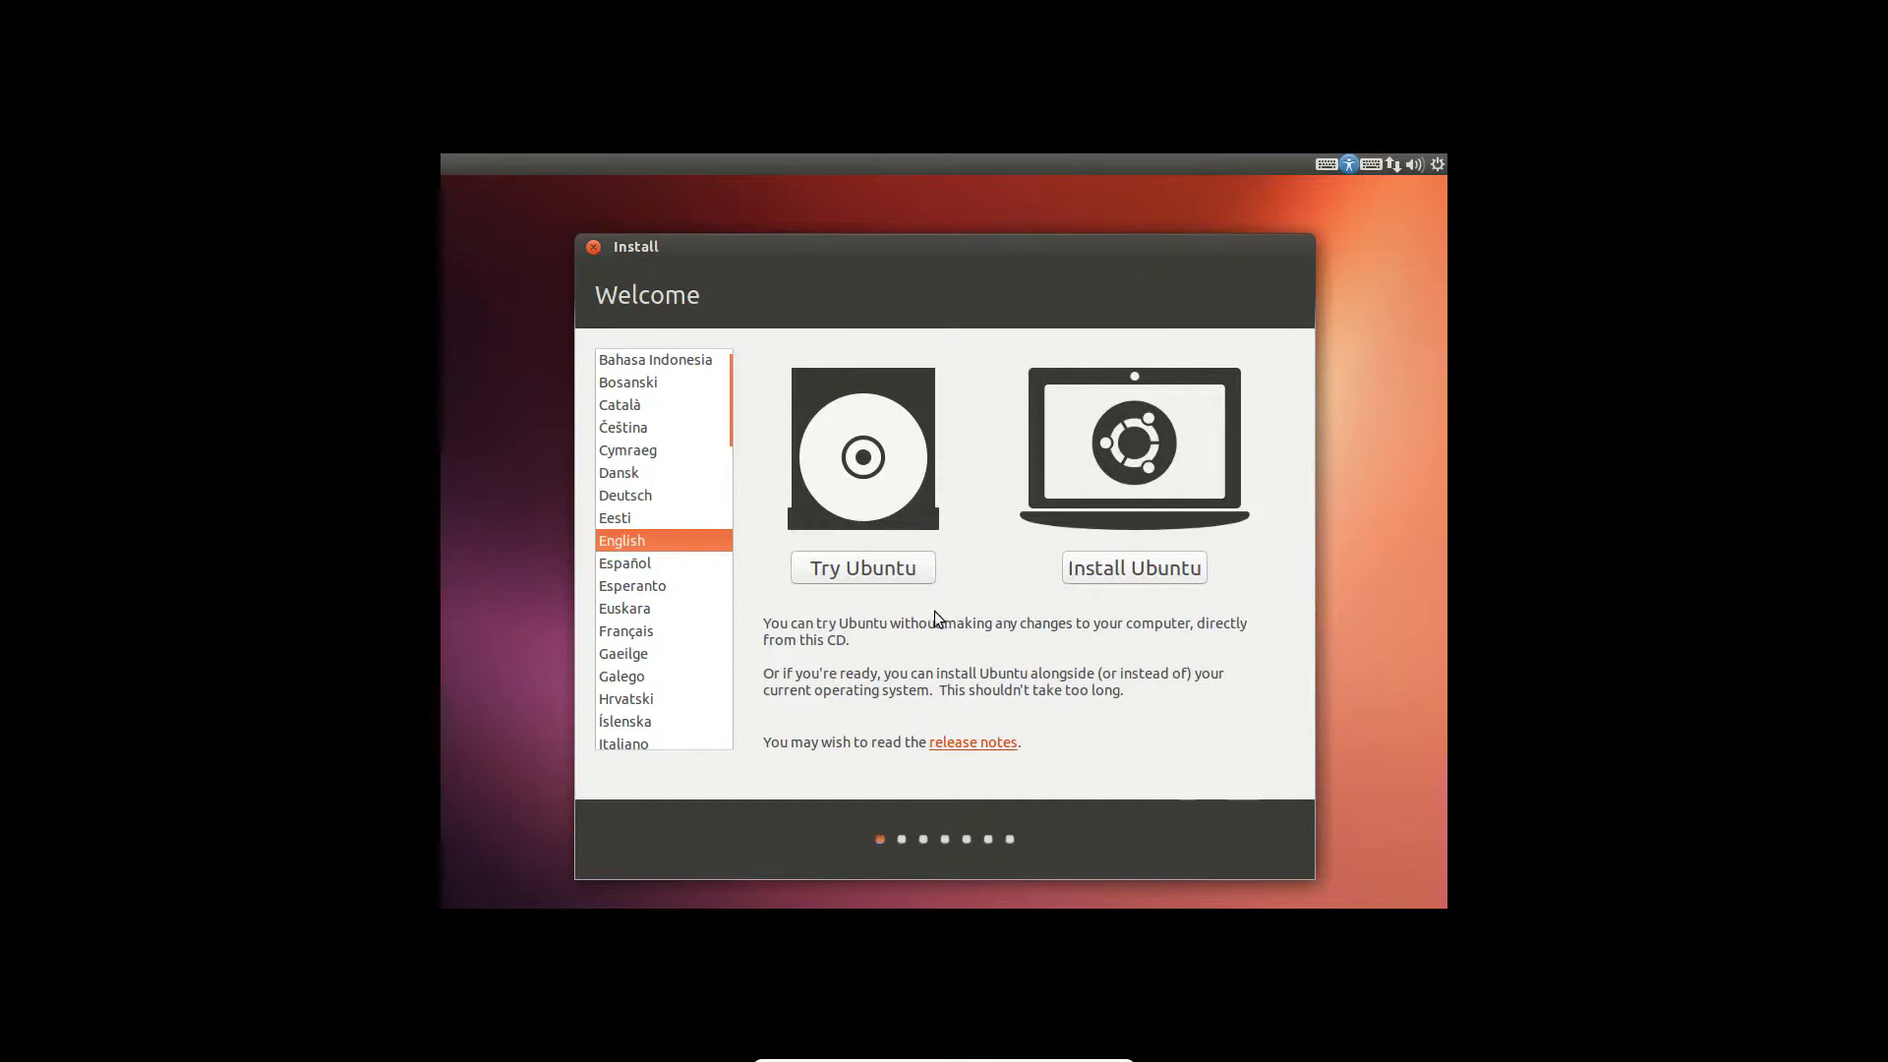
- Choose Try Ubuntu on the Welcome screen to launch the live desktop
{"action": "left_click", "coordinate": [881, 570]}
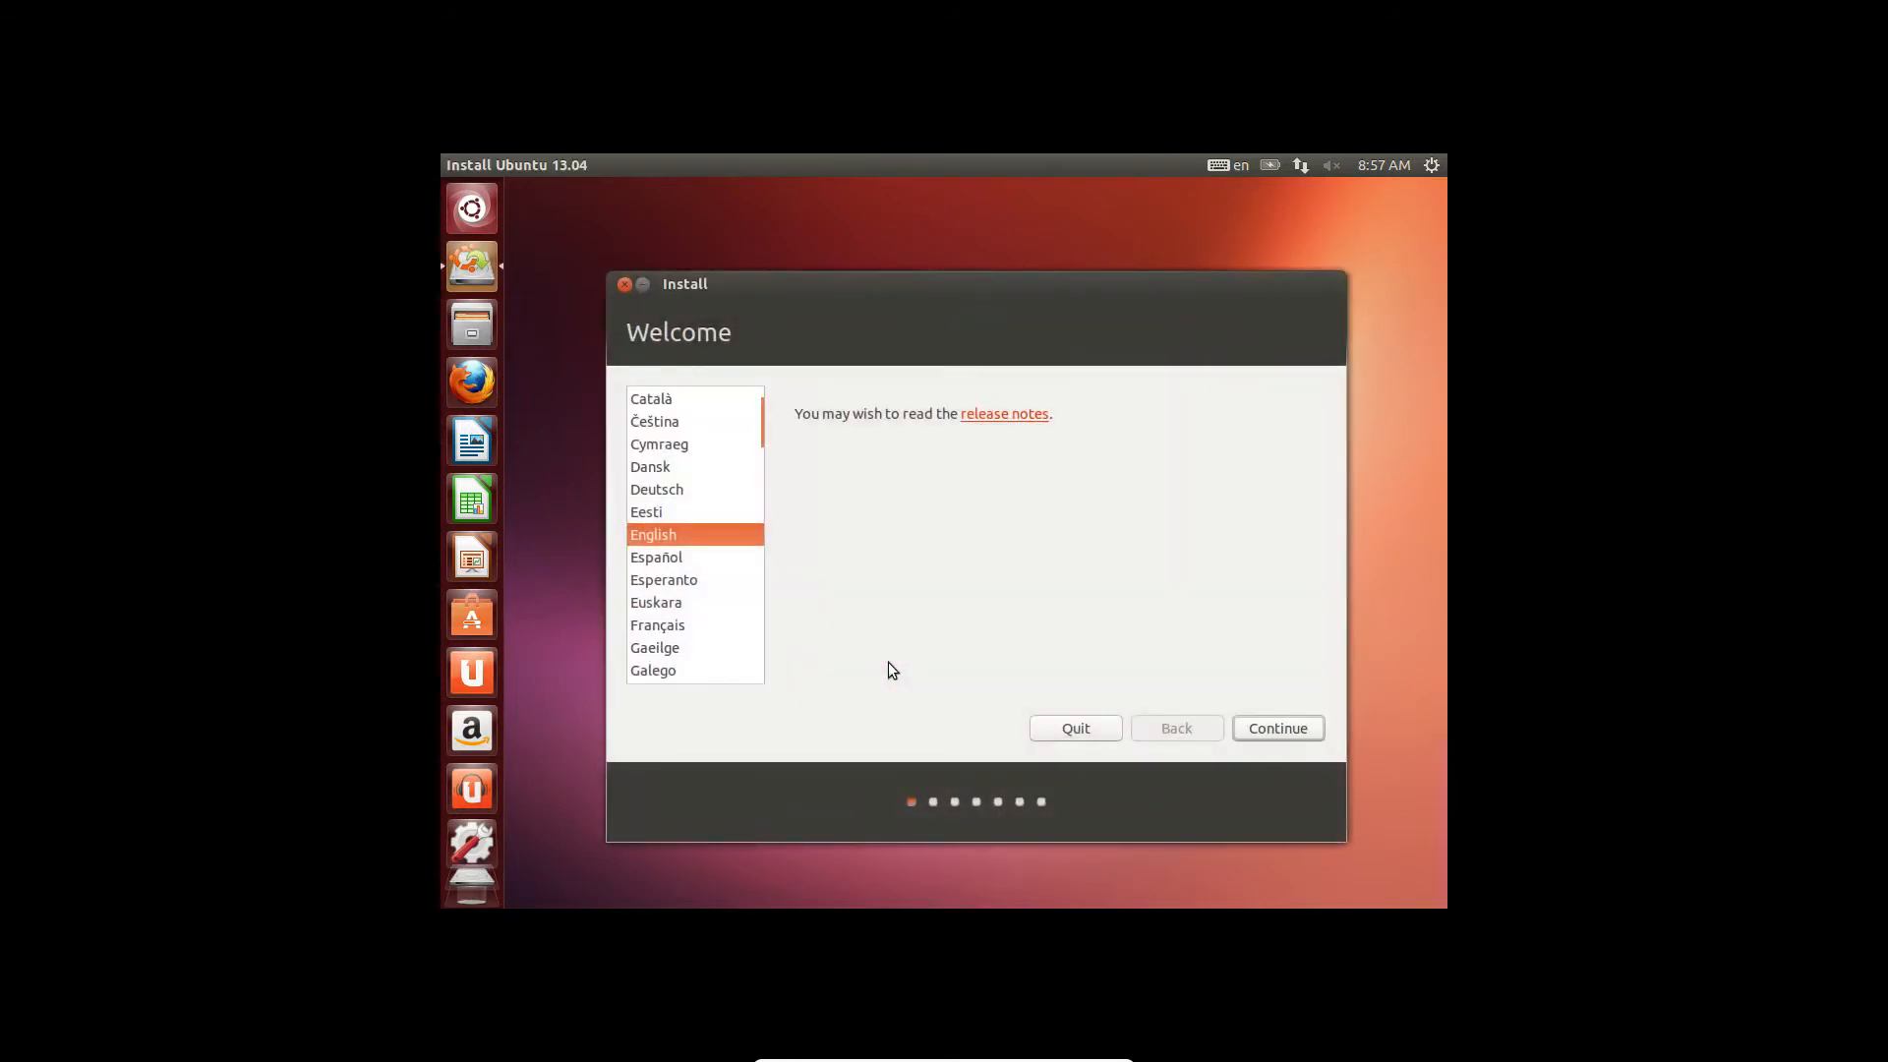
- Continue with English, leaving updates and third-party software unchecked on the preparation page
{"action": "left_click", "coordinate": [1283, 732]}
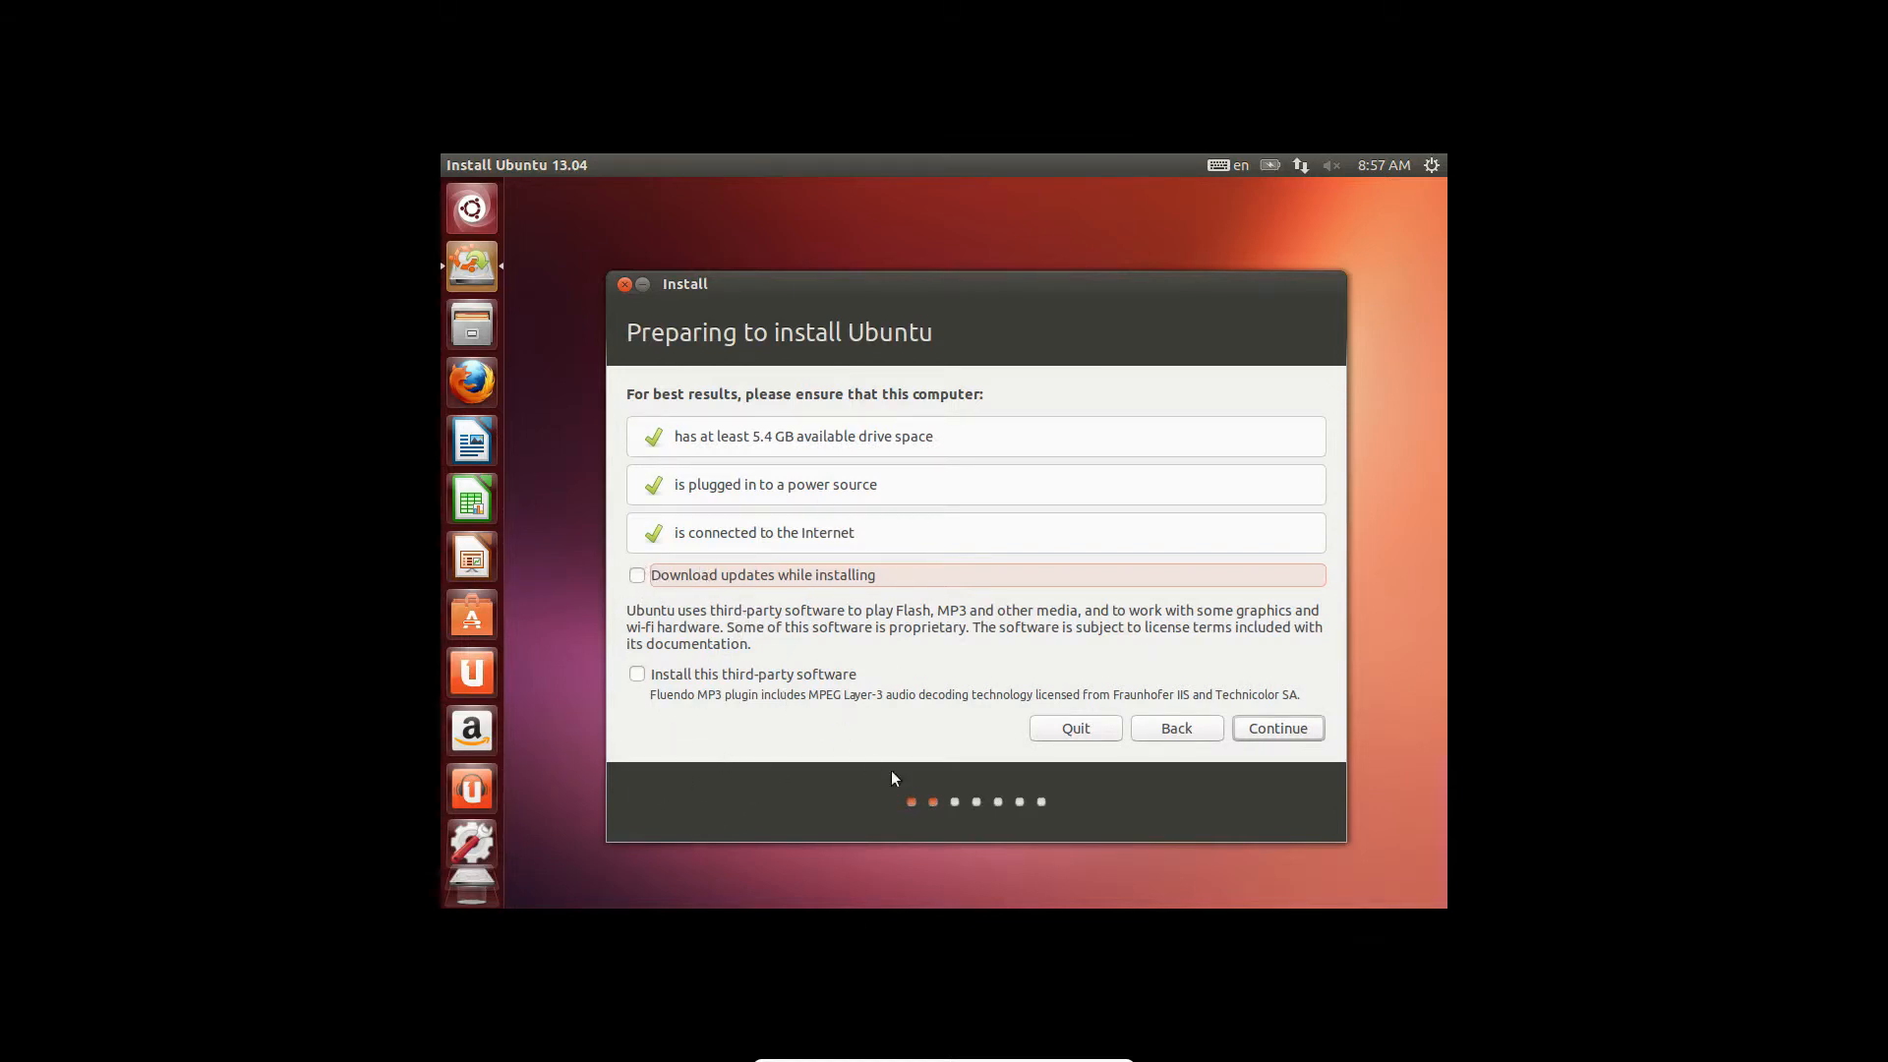
{"action": "left_click", "coordinate": [1286, 727]}
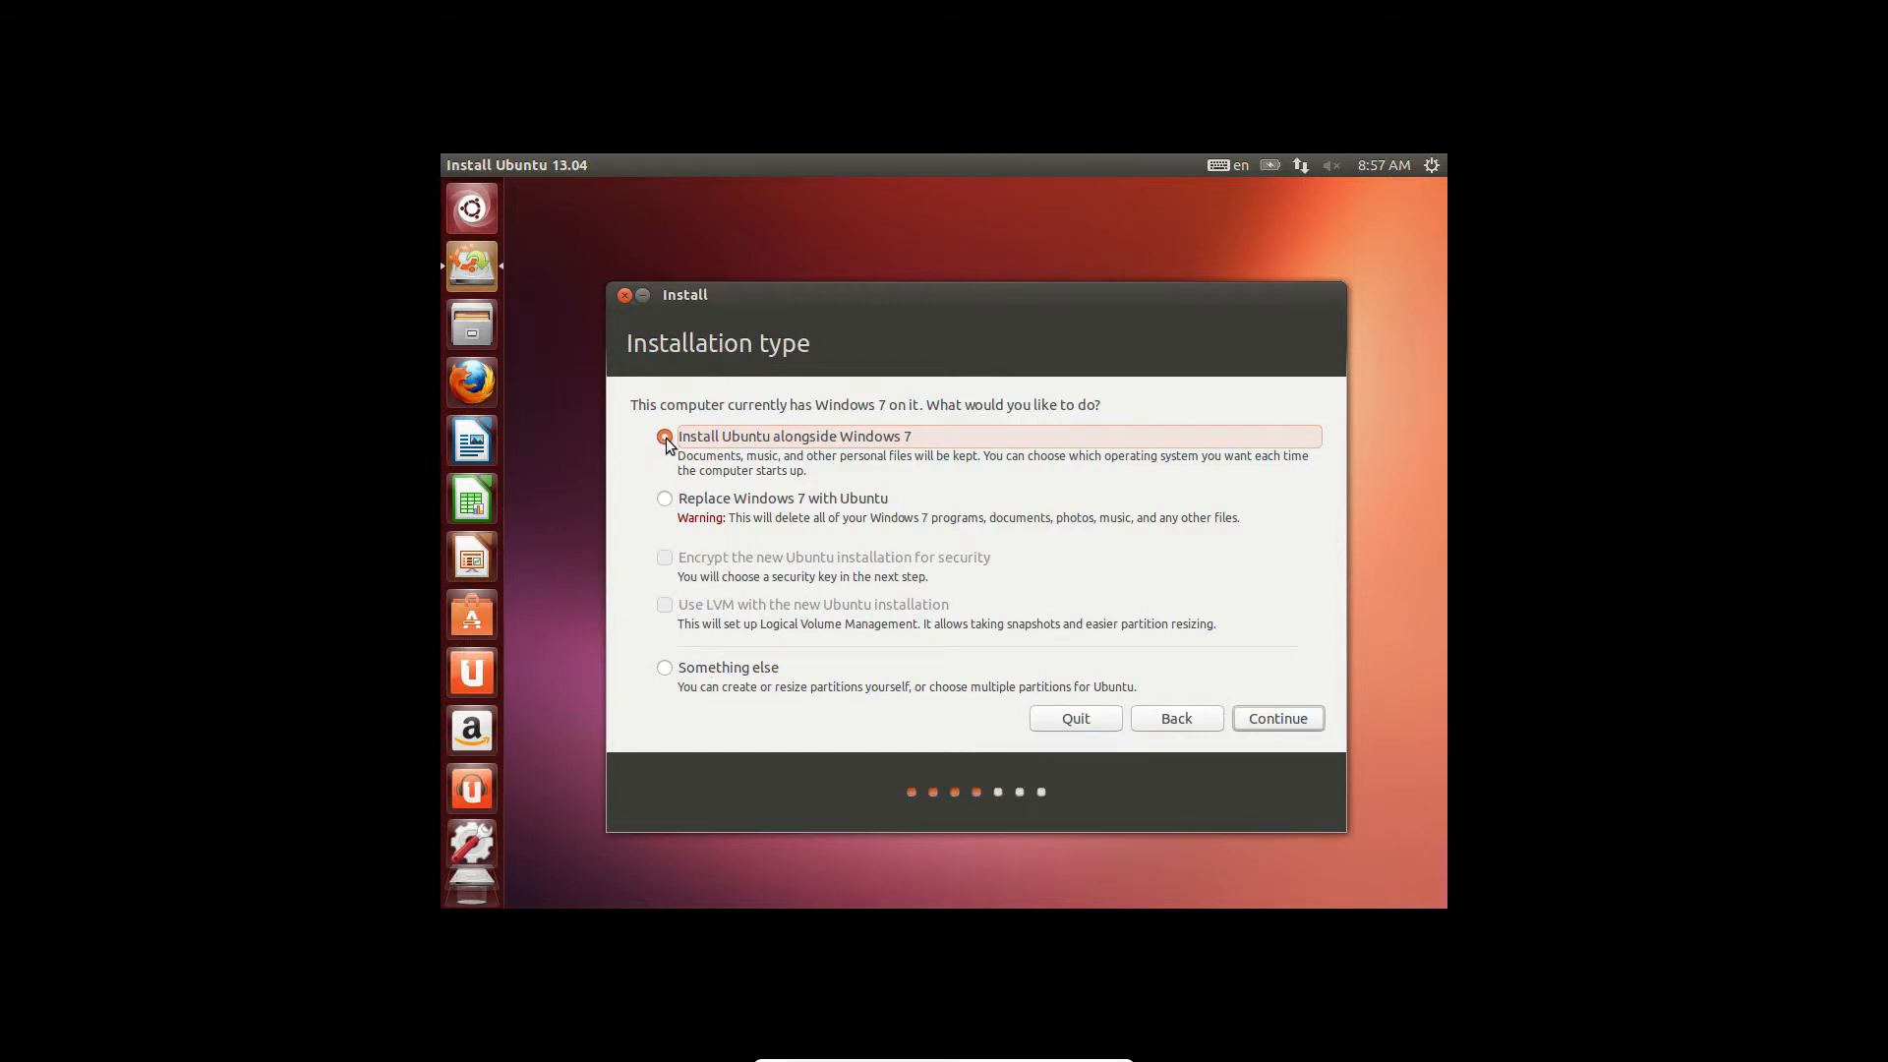
- Continue with 'Install Ubuntu alongside Windows 7' as the installation type
{"action": "left_click", "coordinate": [1270, 725]}
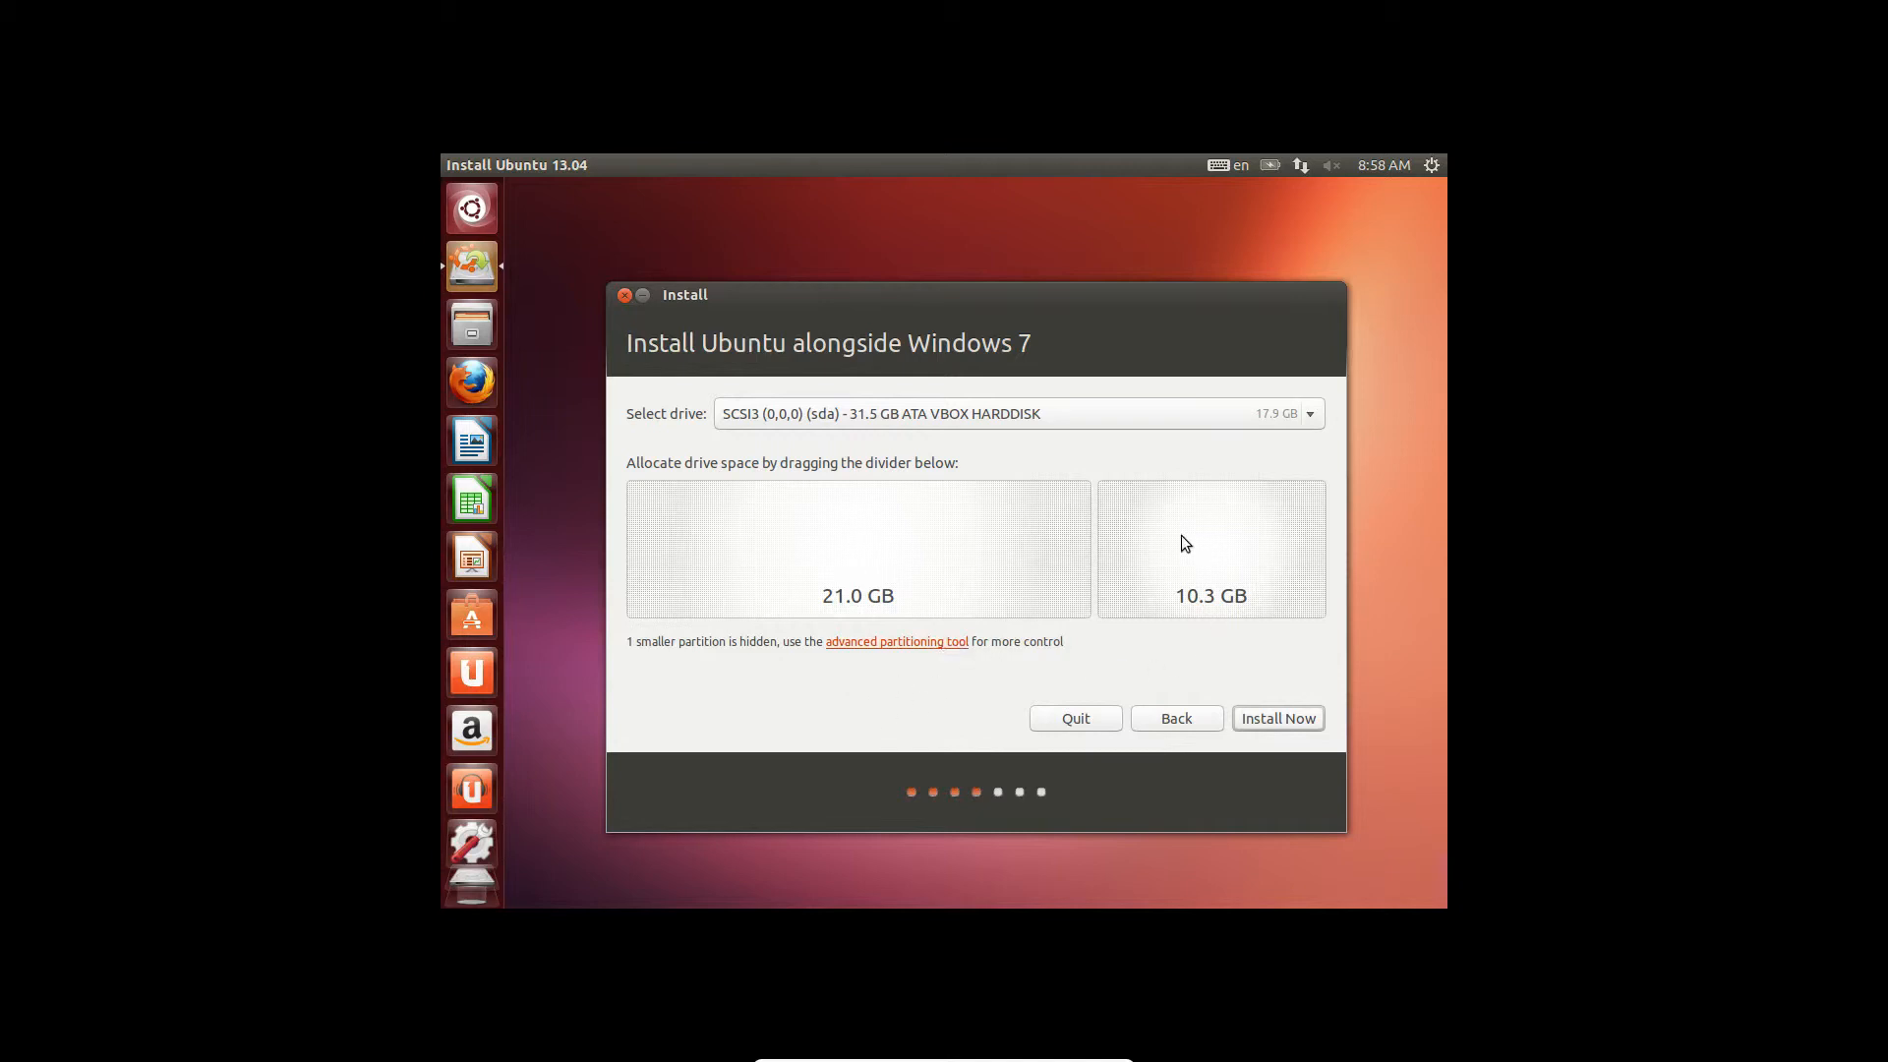
- Install Now with the 21.0 GB / 10.3 GB split and confirm writing partition changes
{"action": "left_click", "coordinate": [1266, 727]}
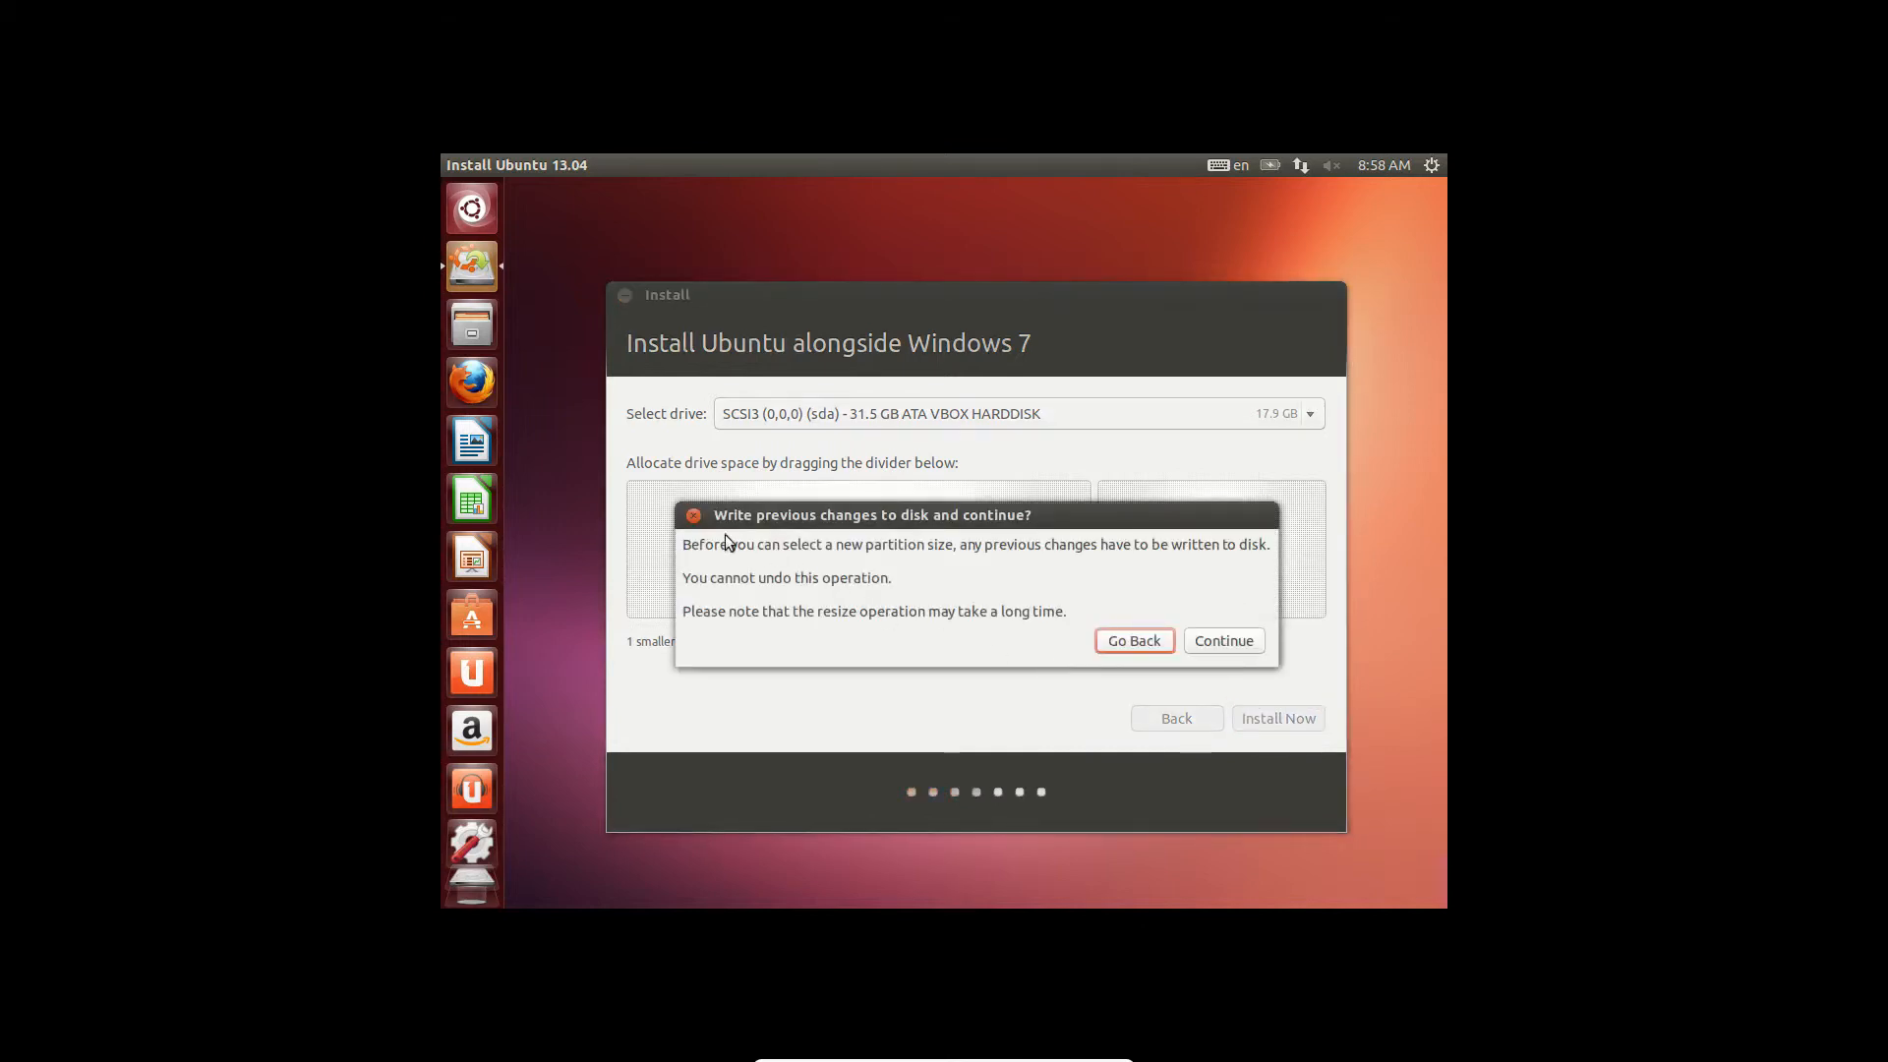
{"action": "left_click", "coordinate": [1241, 647]}
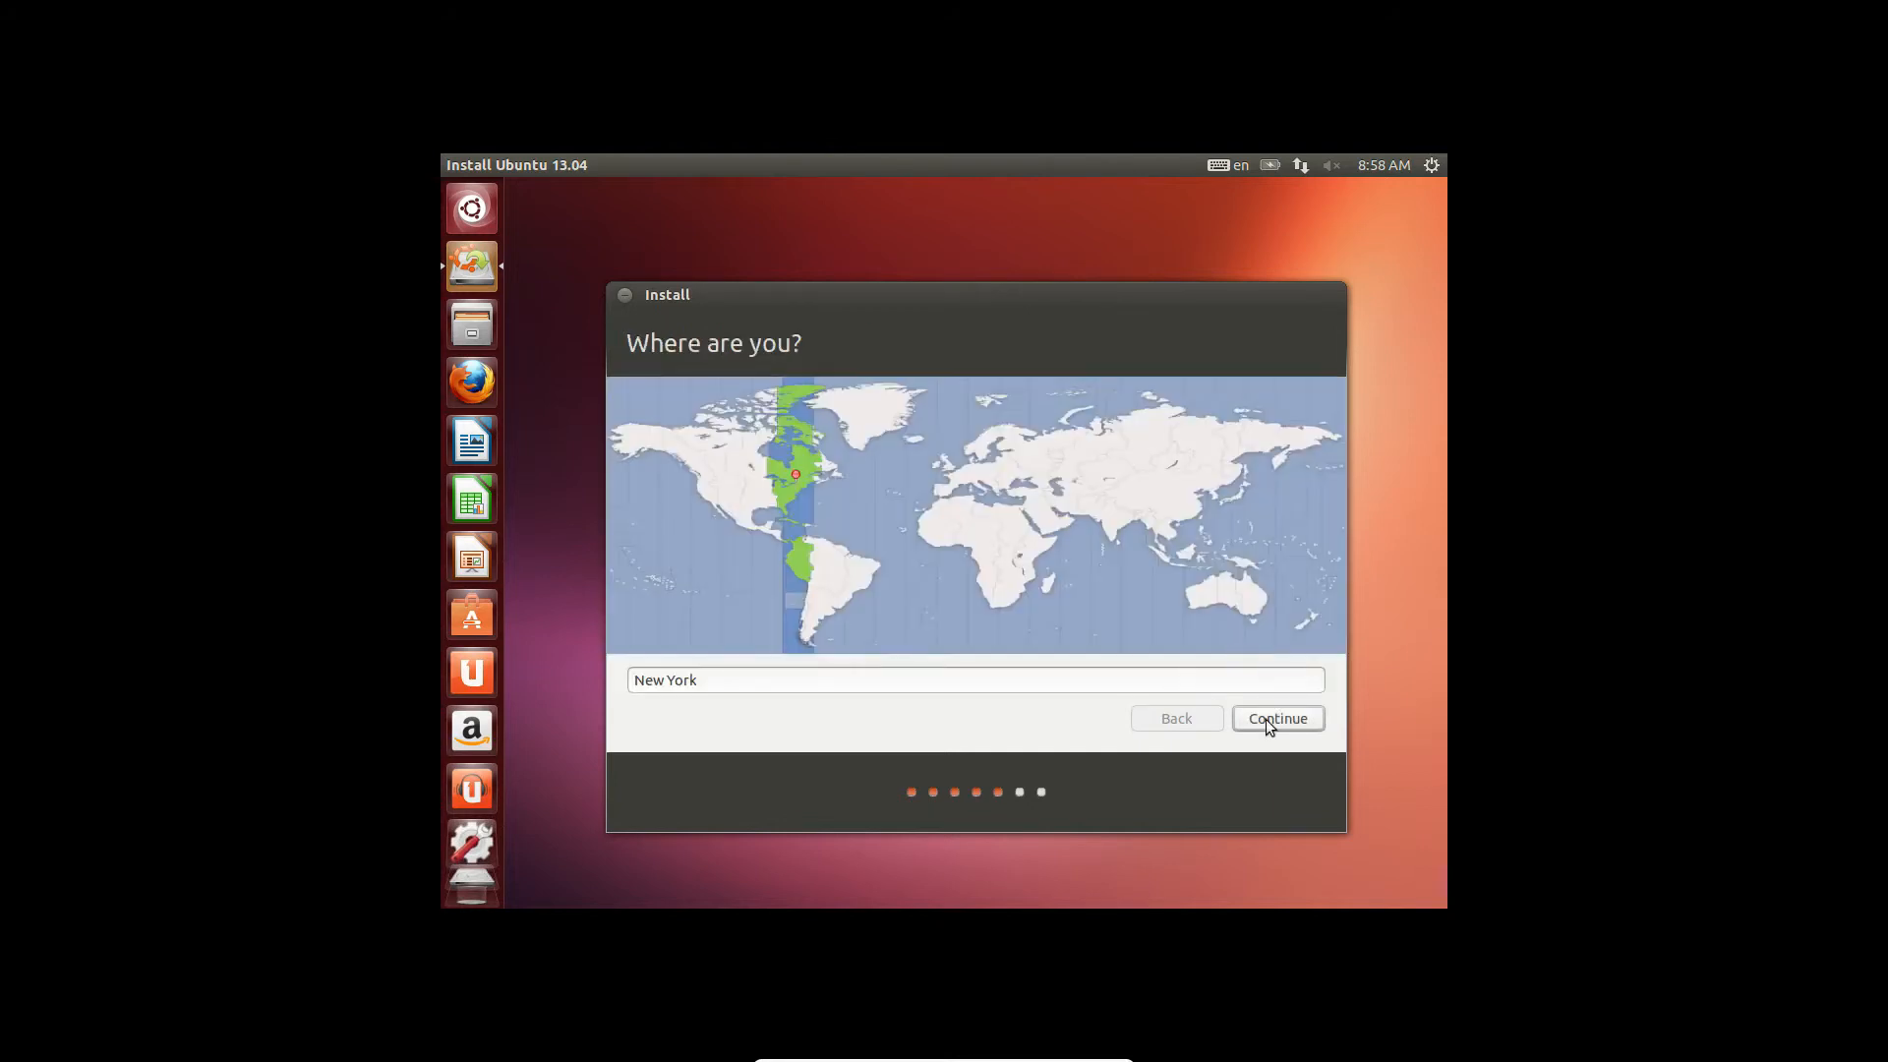
- Accept New York as the location and the English (US) keyboard layout
{"action": "left_click", "coordinate": [1265, 718]}
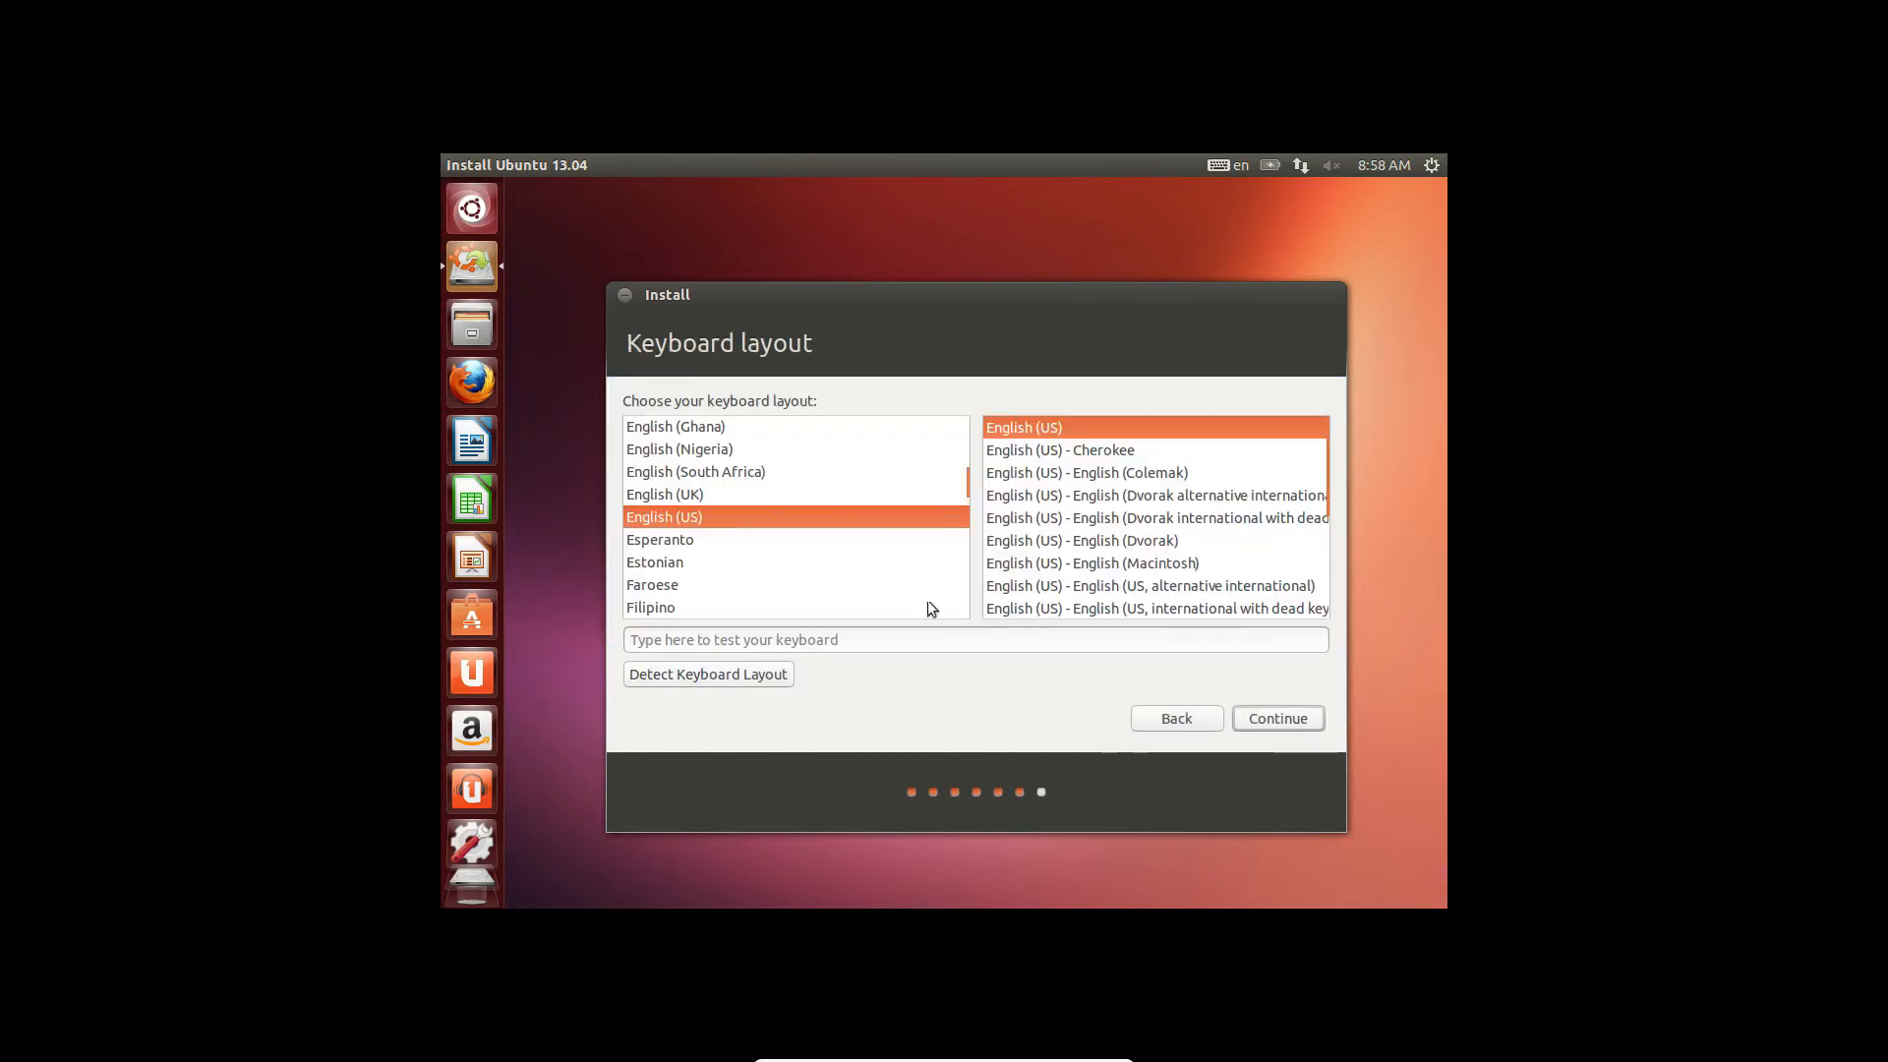
{"action": "left_click", "coordinate": [1302, 726]}
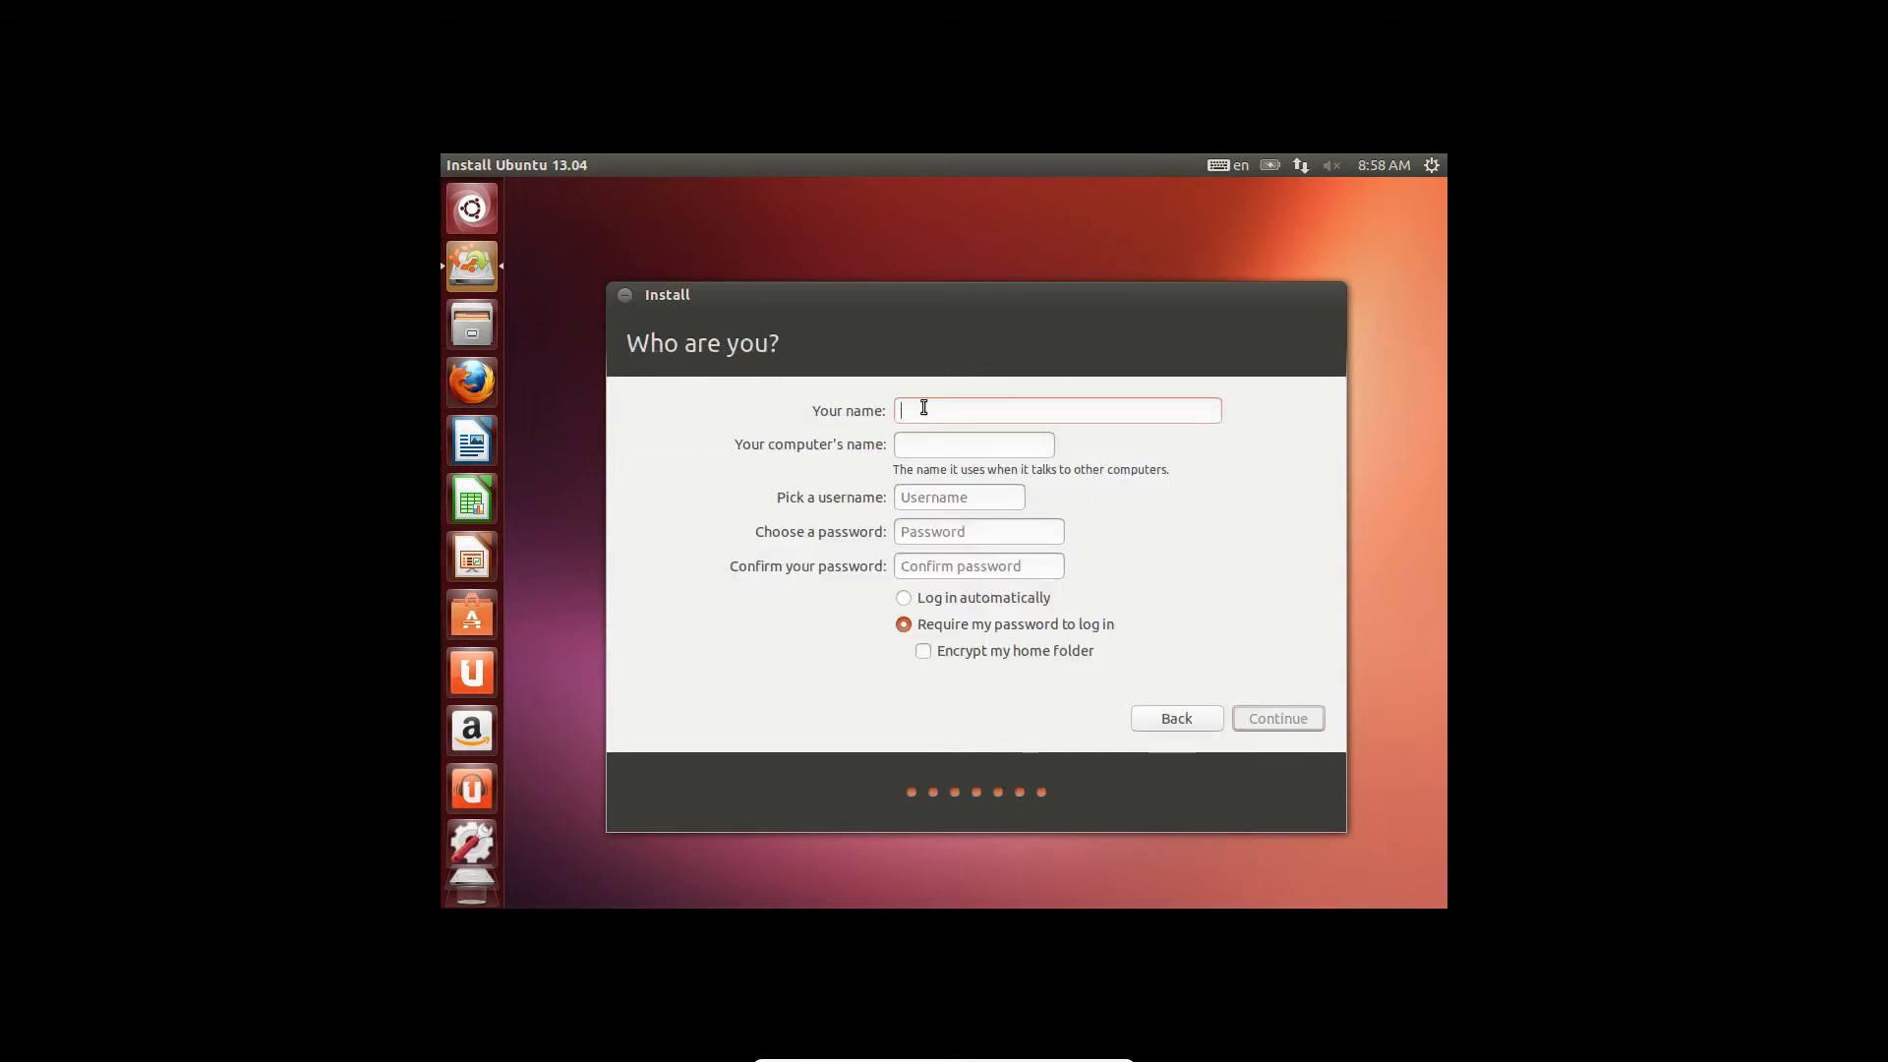
- Enter the user's full name, fixing a typo, and select the VirtualBox part of the computer name
{"action": "type", "text": "Jack"}
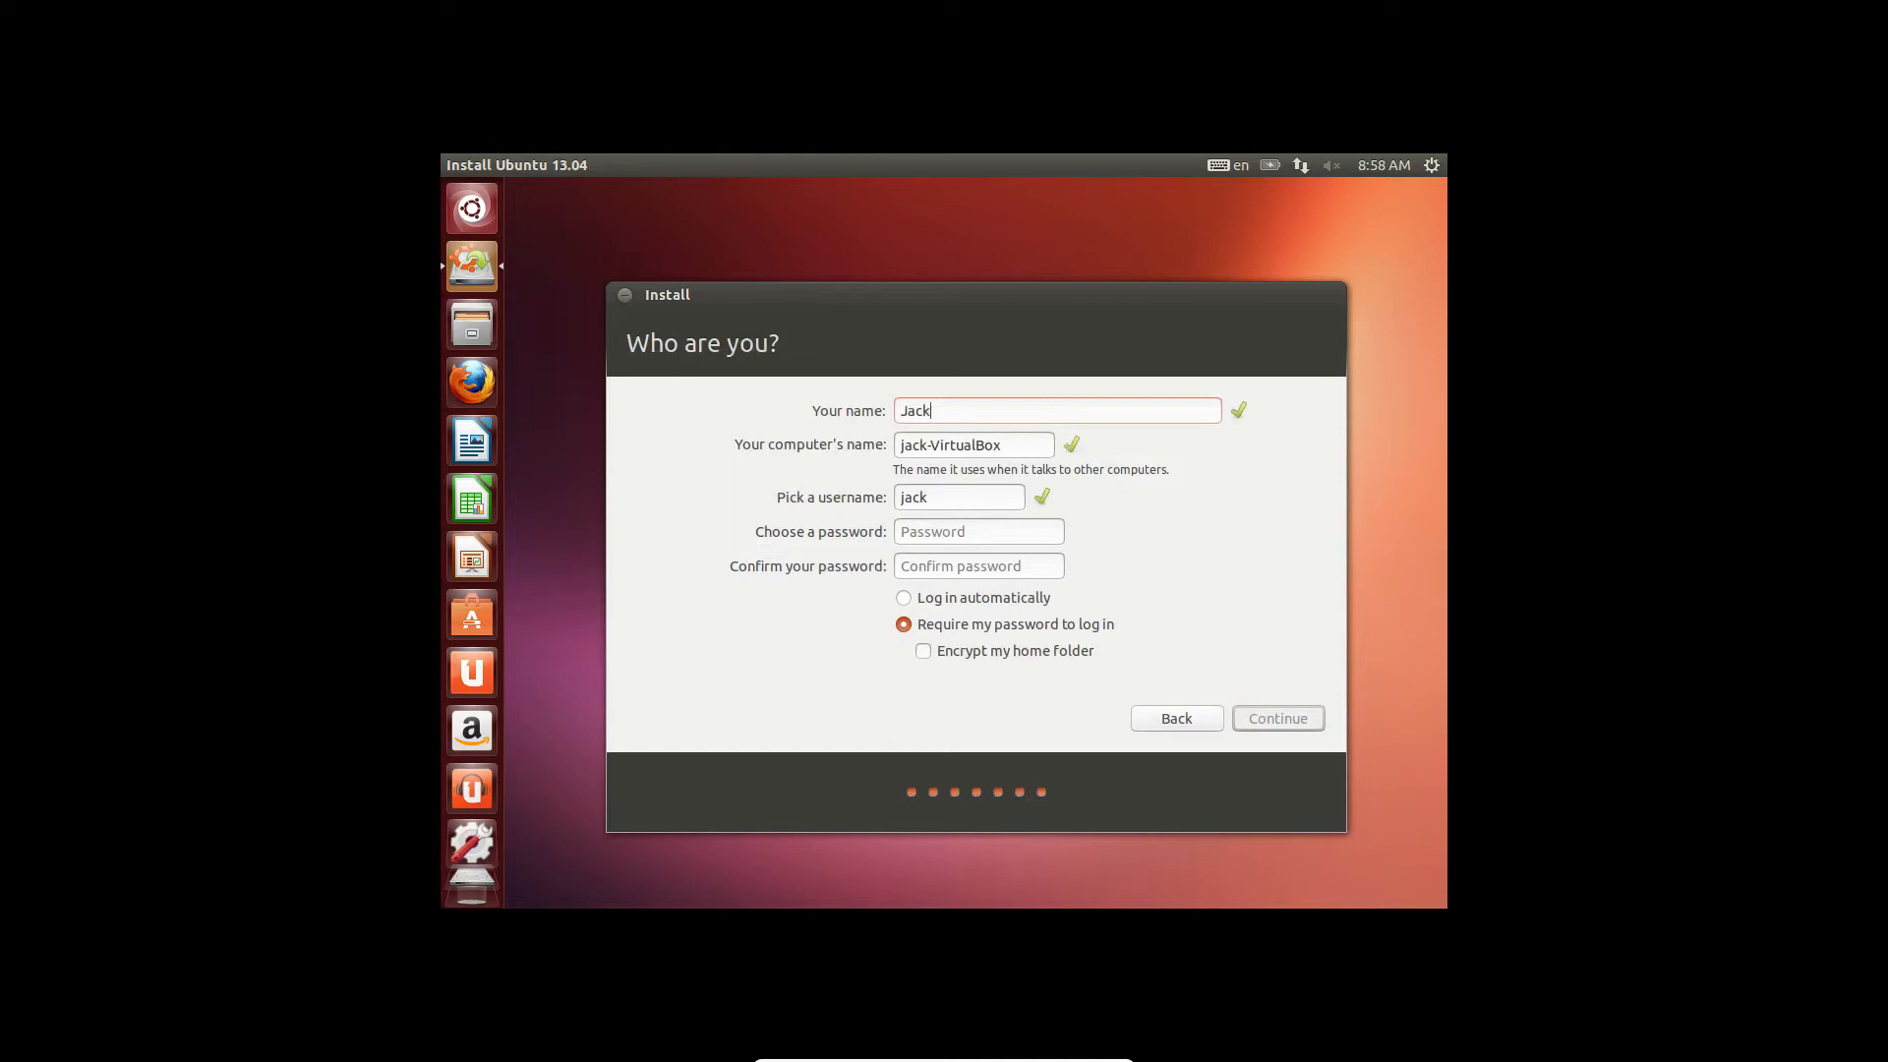
{"action": "type", "text": "TEst"}
{"action": "key", "text": "BackSpace"}
{"action": "key", "text": "BackSpace"}
{"action": "key", "text": "BackSpace"}
{"action": "type", "text": "est"}
{"action": "double_click", "coordinate": [959, 445]}
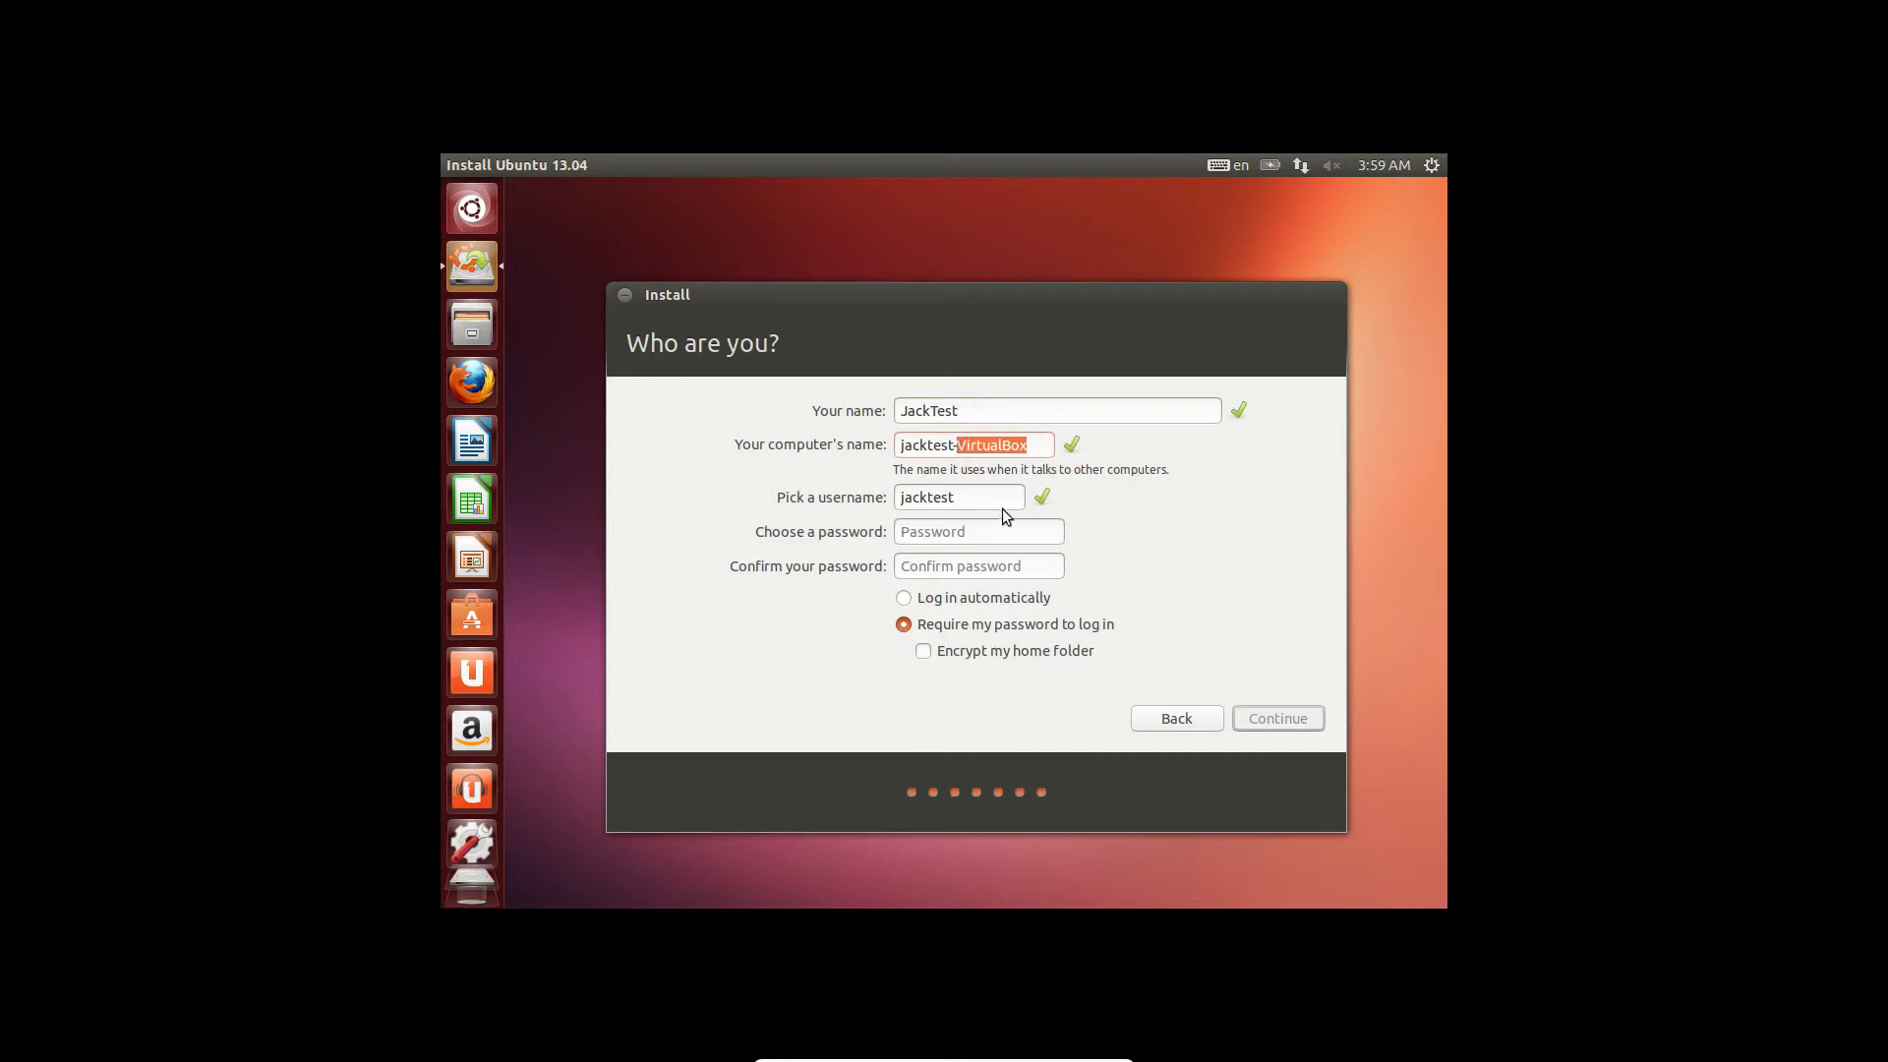
- Enter and confirm a short account password, enable automatic login, and submit the account details
{"action": "left_click", "coordinate": [980, 529]}
{"action": "type", "text": "12"}
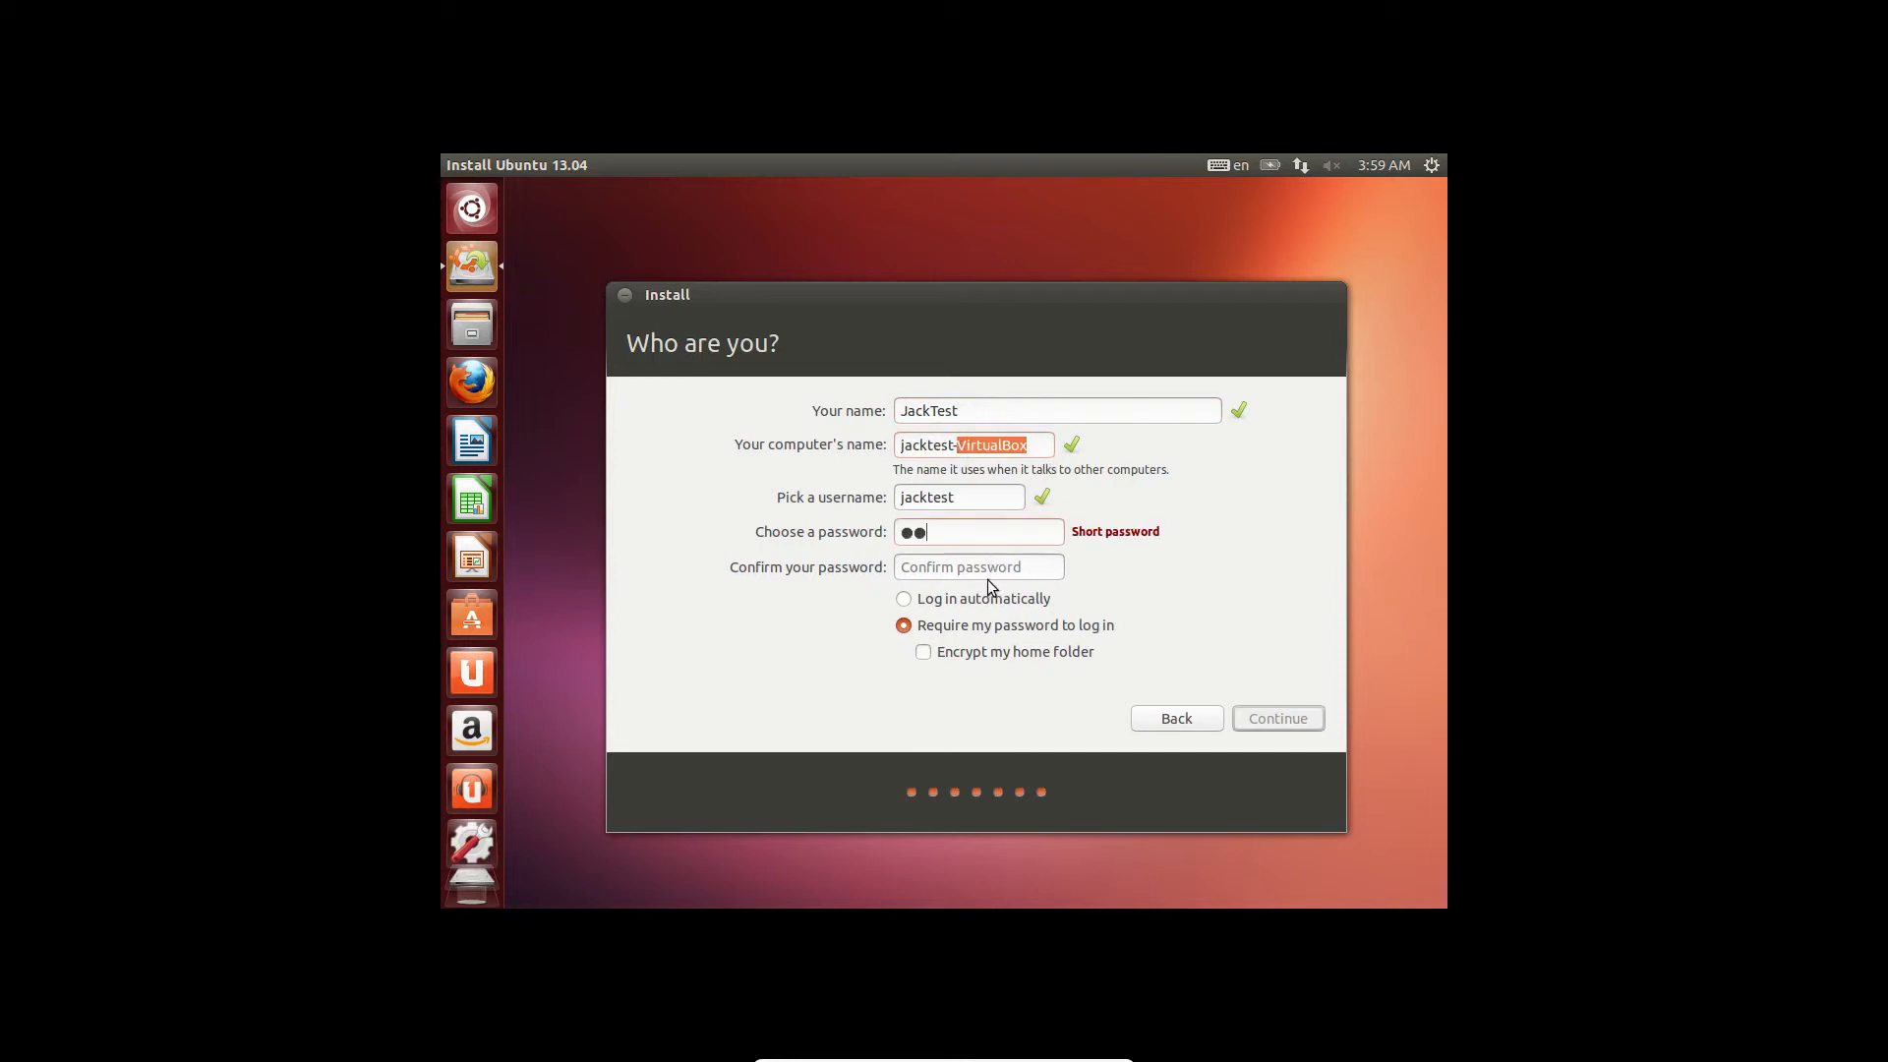
{"action": "left_click", "coordinate": [989, 568]}
{"action": "type", "text": "12"}
{"action": "left_click", "coordinate": [937, 603]}
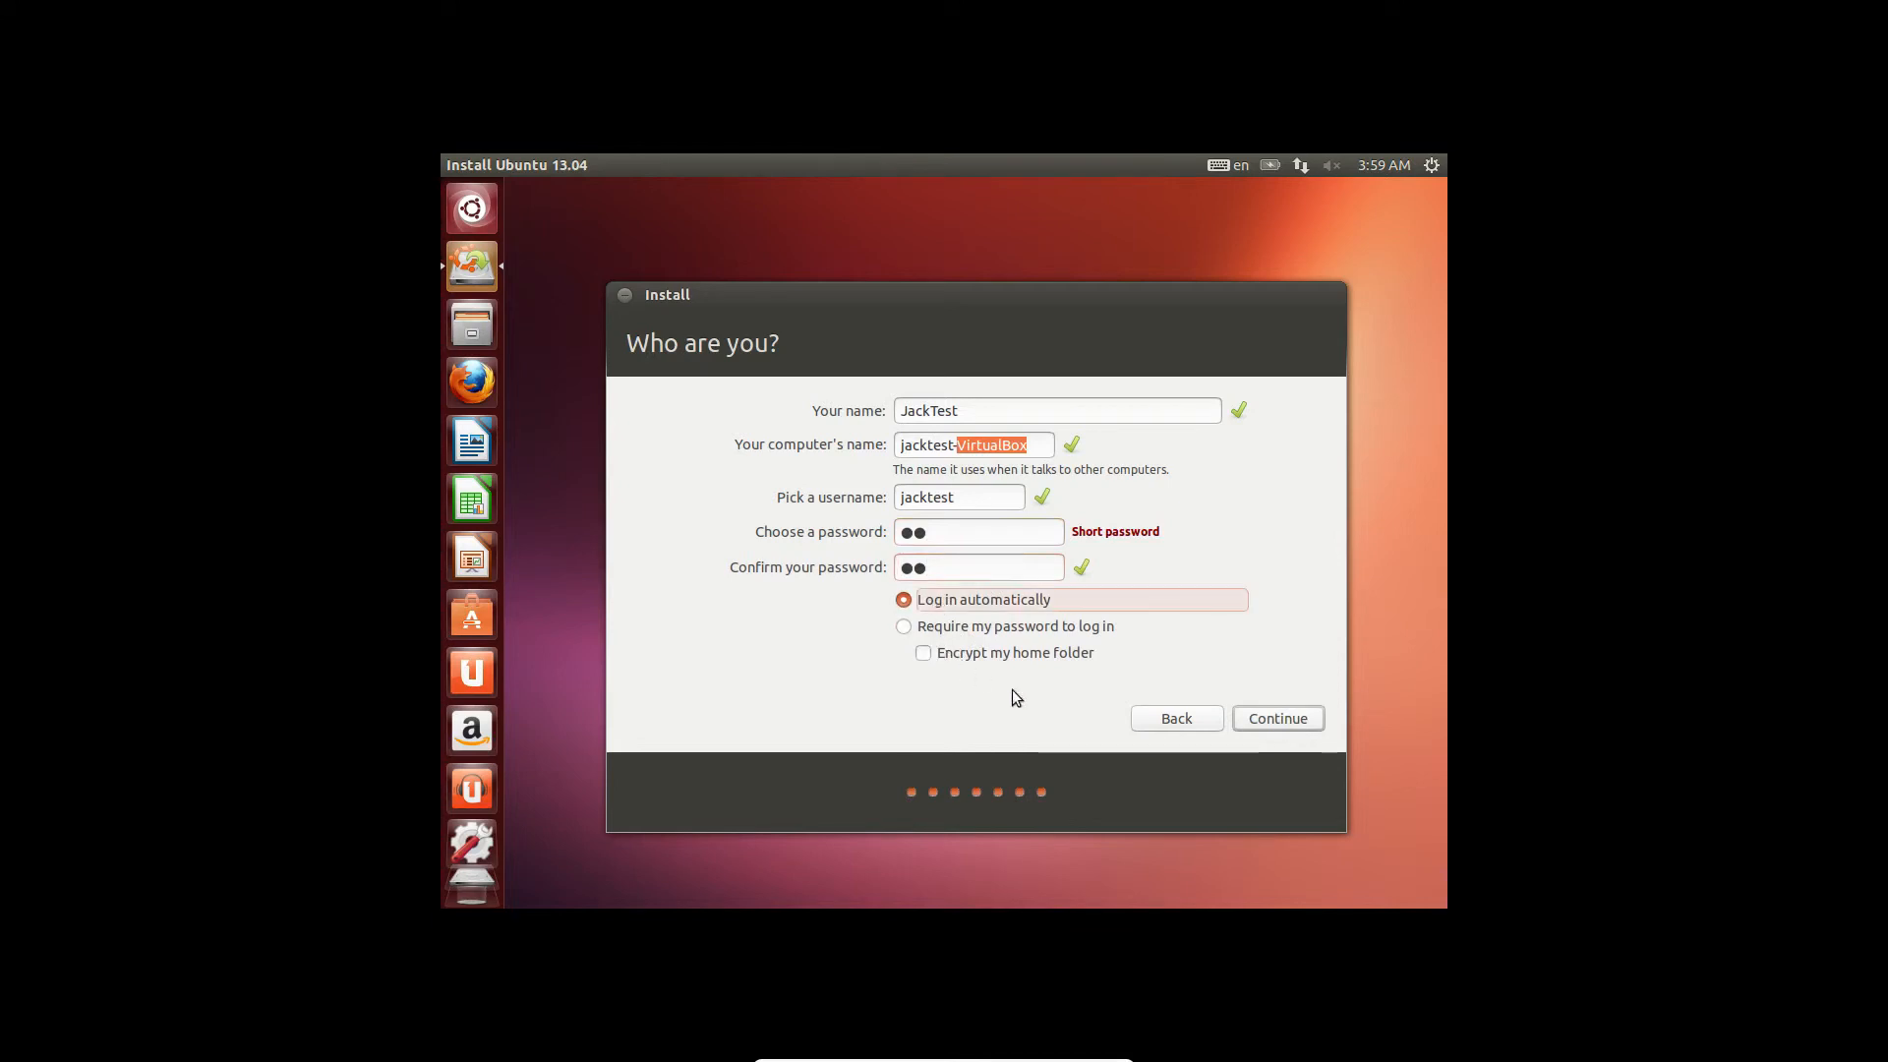
{"action": "left_click", "coordinate": [1267, 726]}
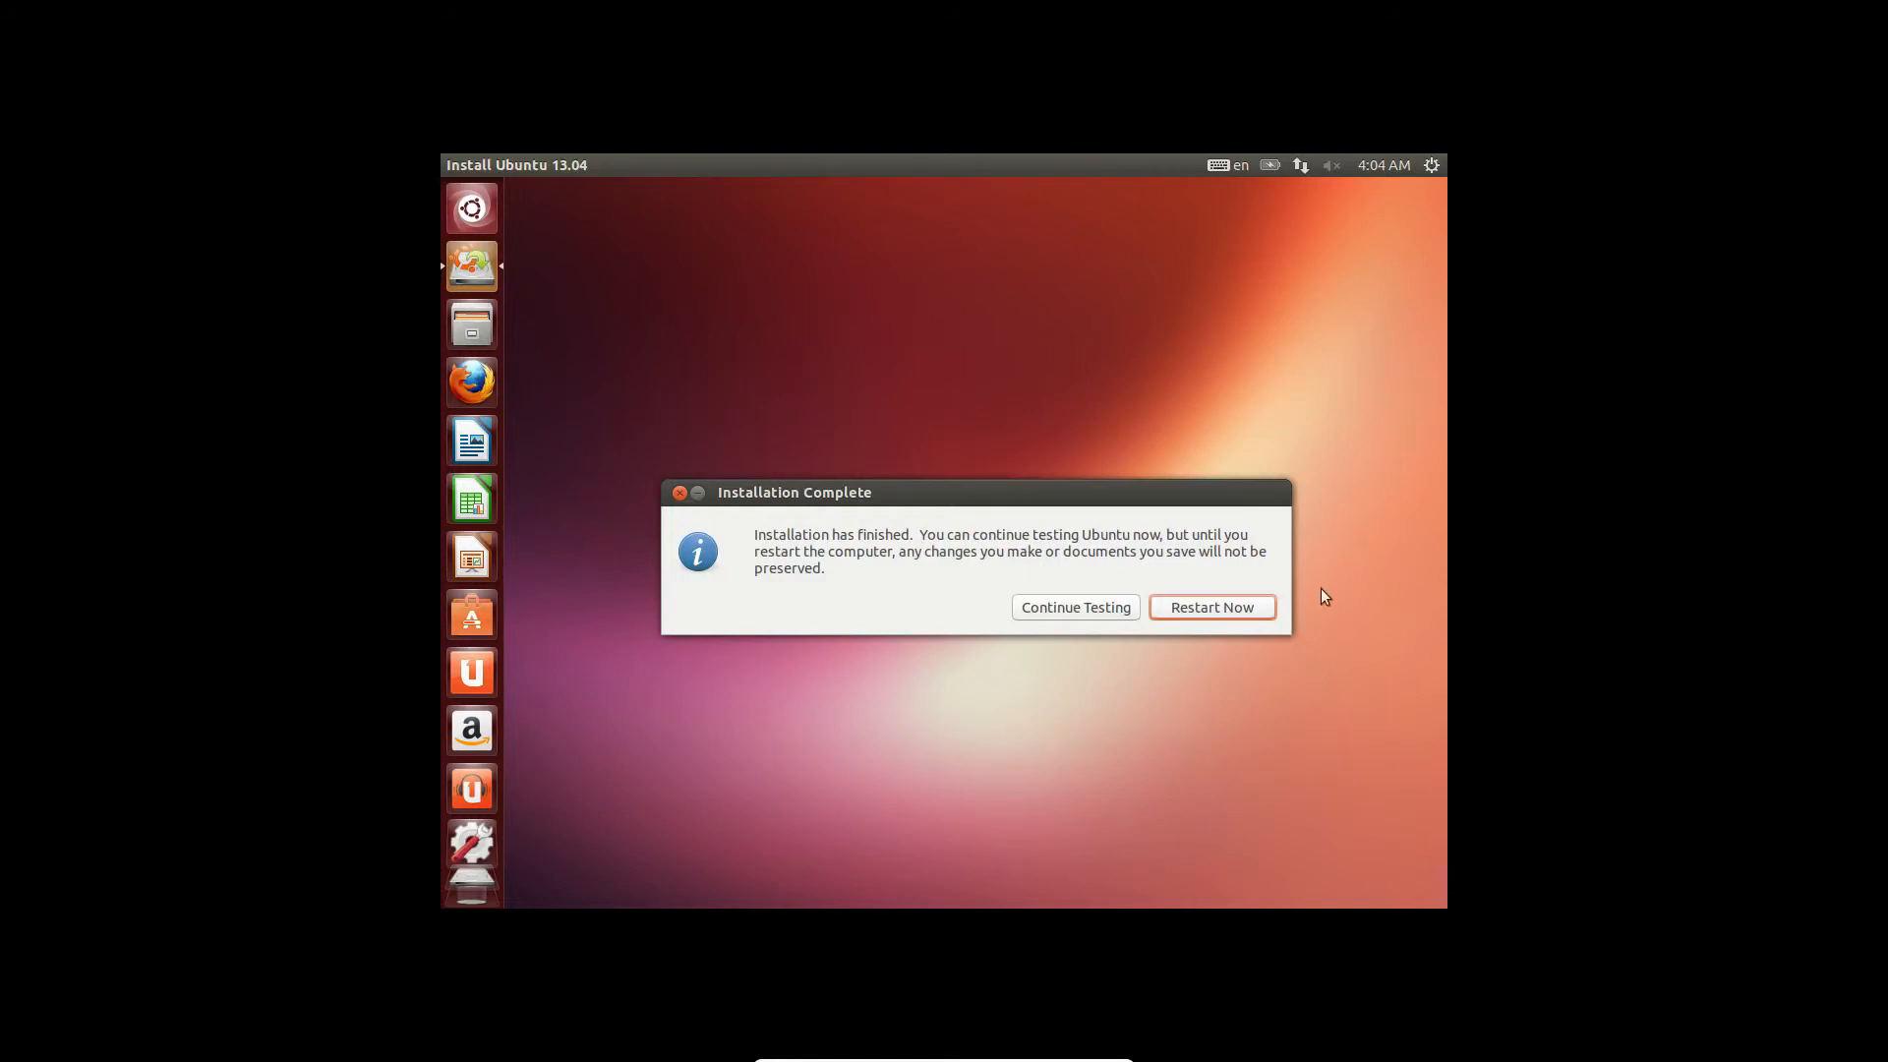
- Choose Restart Now in the Installation Complete dialog to reboot the machine
{"action": "left_click", "coordinate": [1225, 610]}
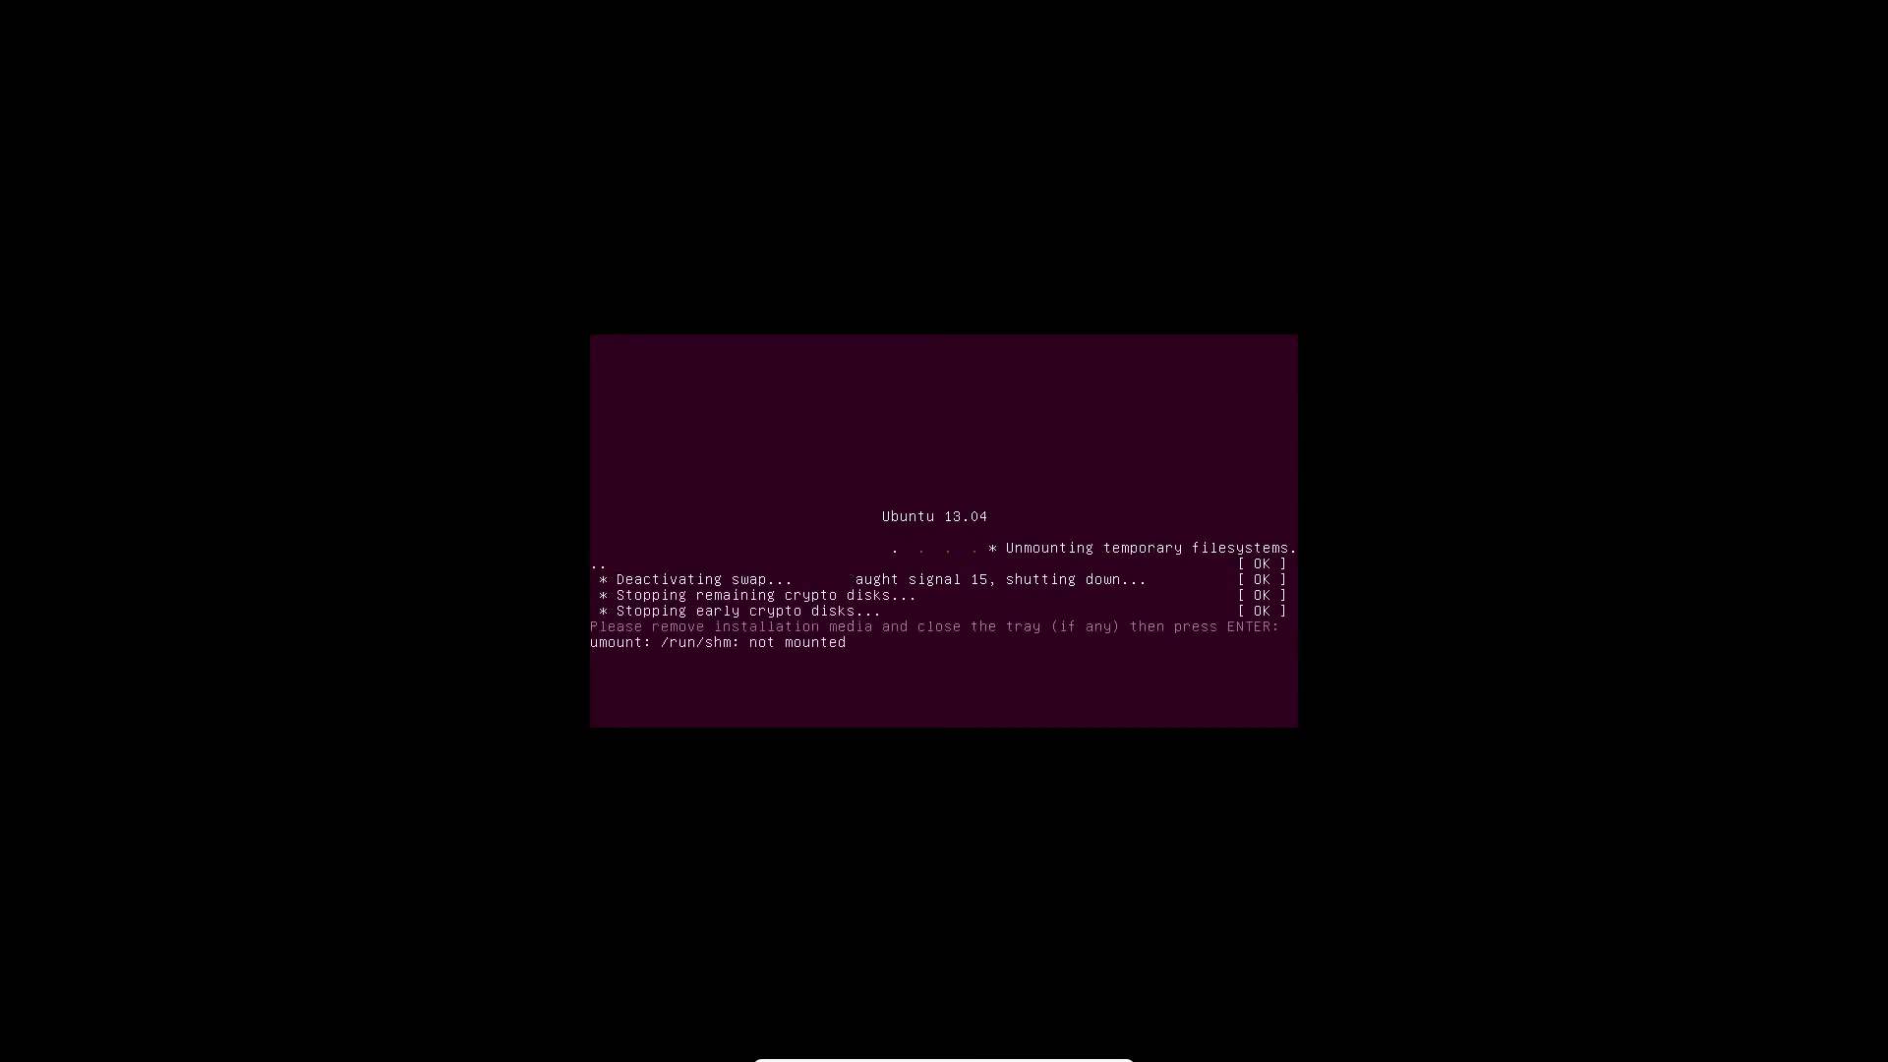
- Reboot the finished installation to the GRUB menu and dismiss the mouse-integration notice
{"action": "key", "text": "Return"}
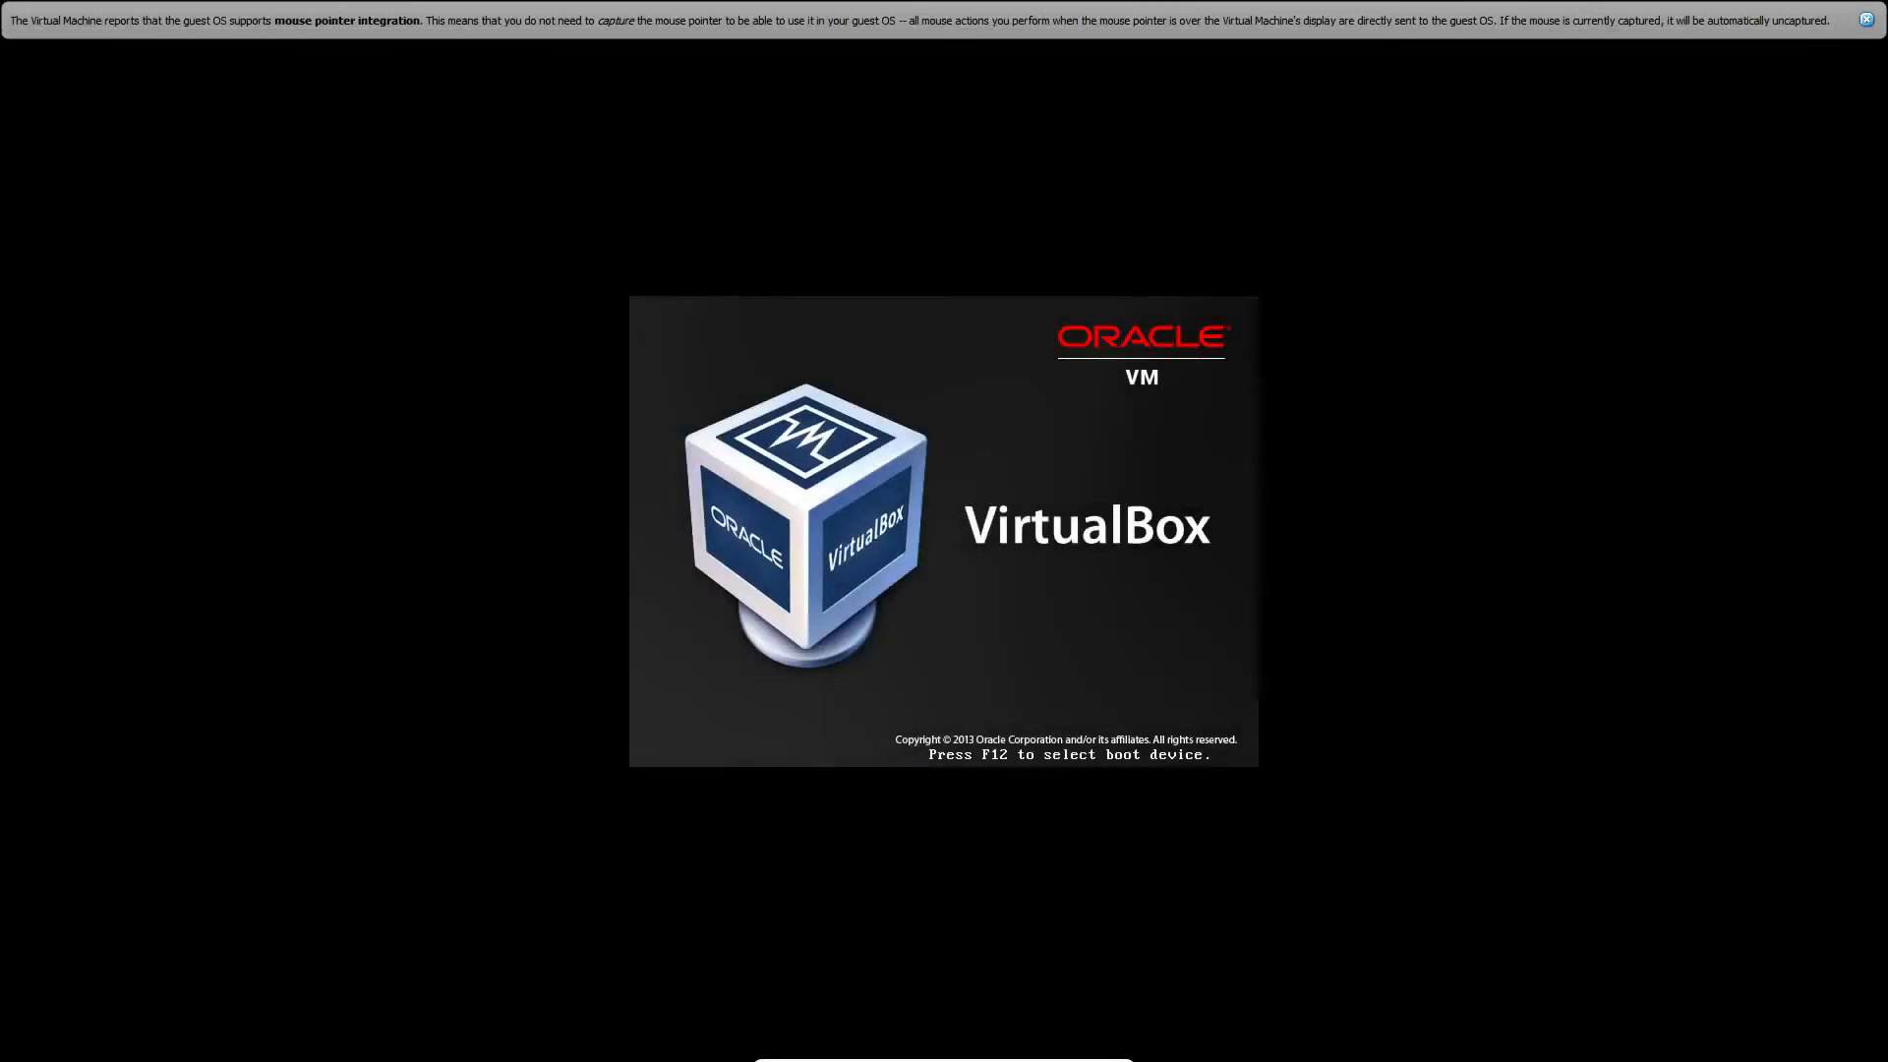
{"action": "left_click", "coordinate": [1867, 21]}
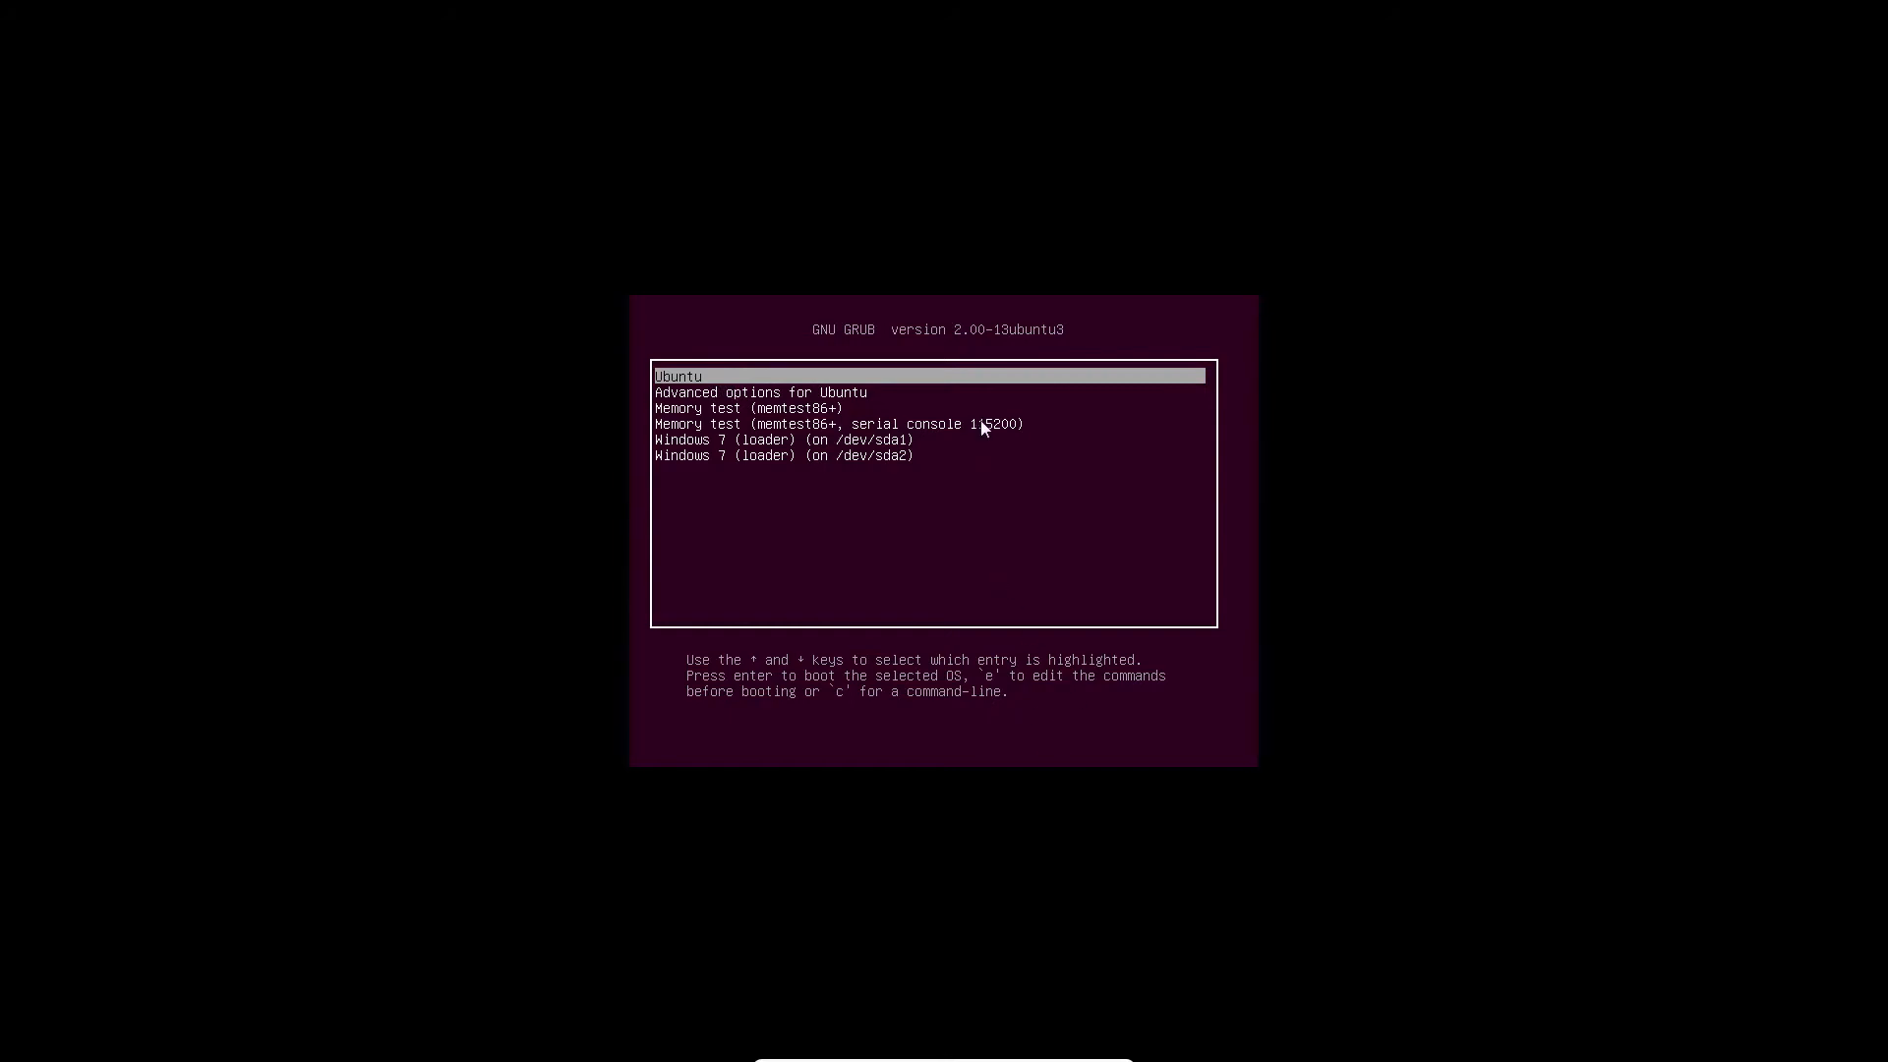
- Boot the 'Windows 7 (loader) (on /dev/sda1)' entry from the GRUB menu
{"action": "key", "text": "Down"}
{"action": "key", "text": "Down"}
{"action": "key", "text": "Down"}
{"action": "key", "text": "Down"}
{"action": "key", "text": "Down"}
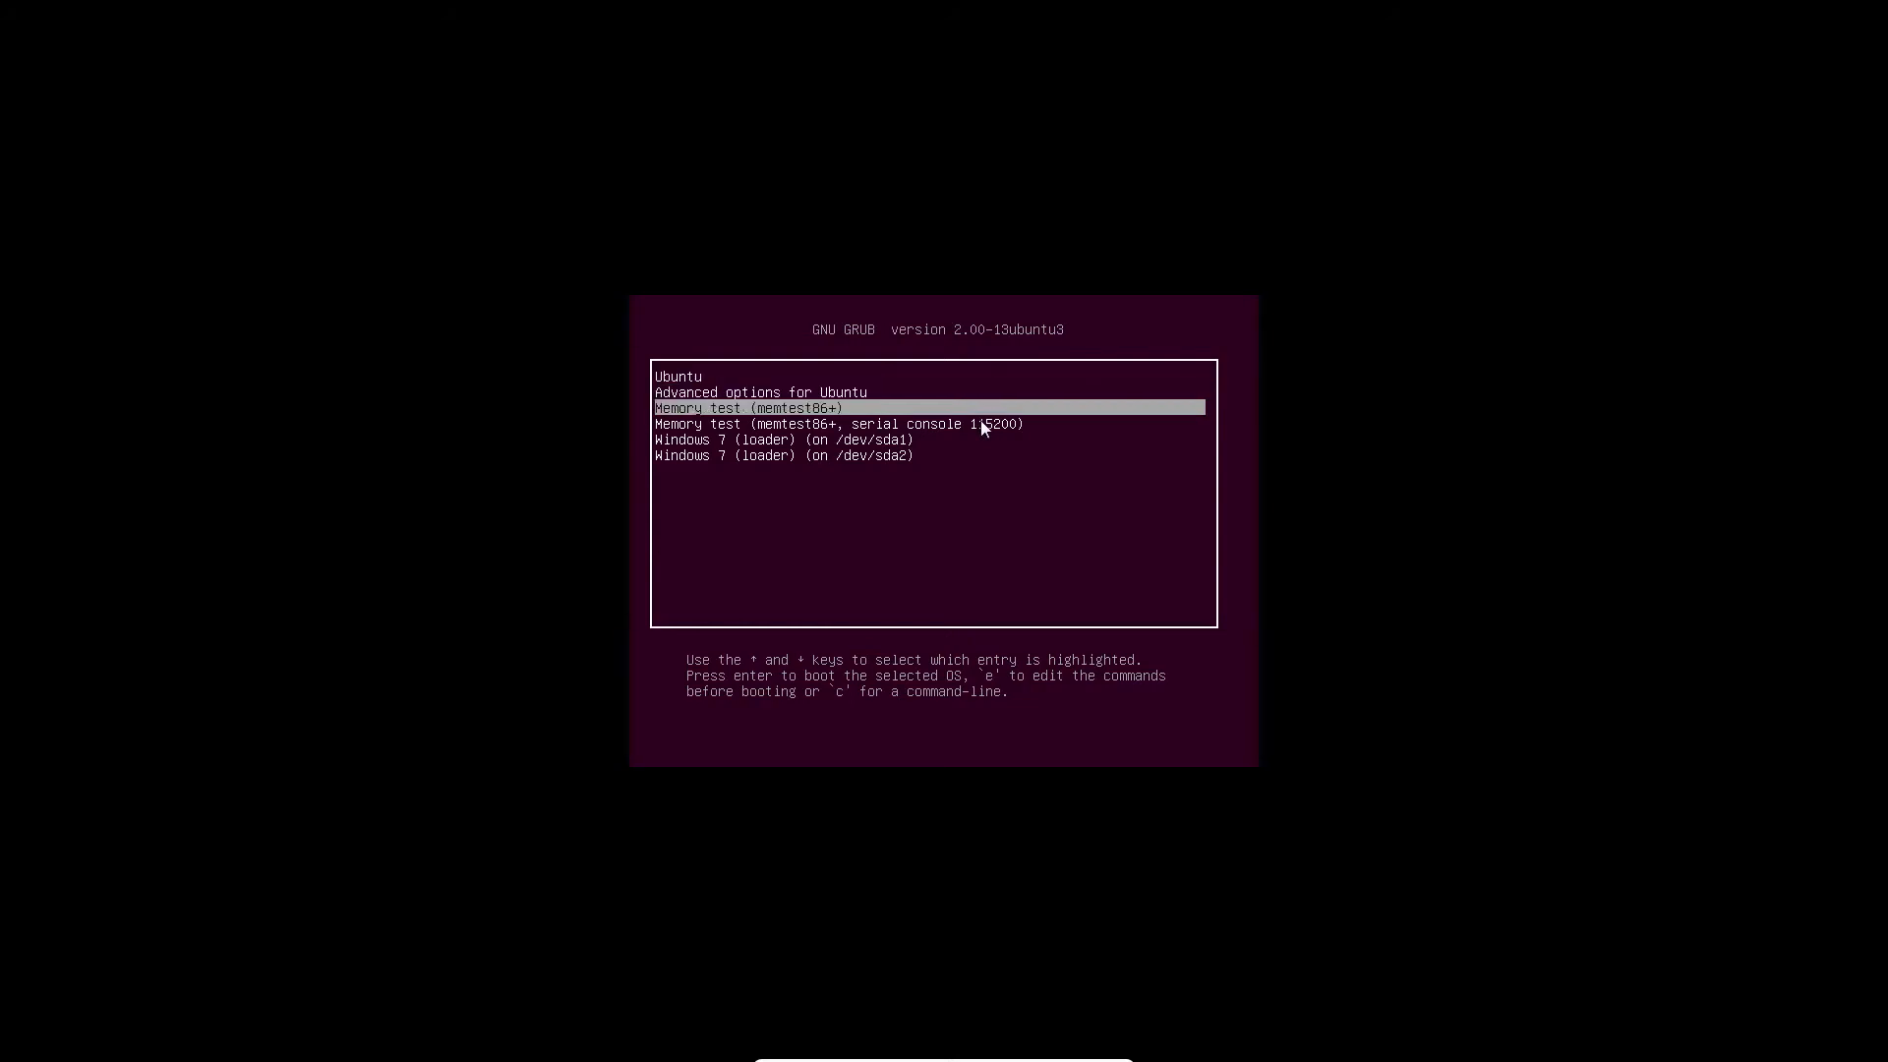
{"action": "key", "text": "Up"}
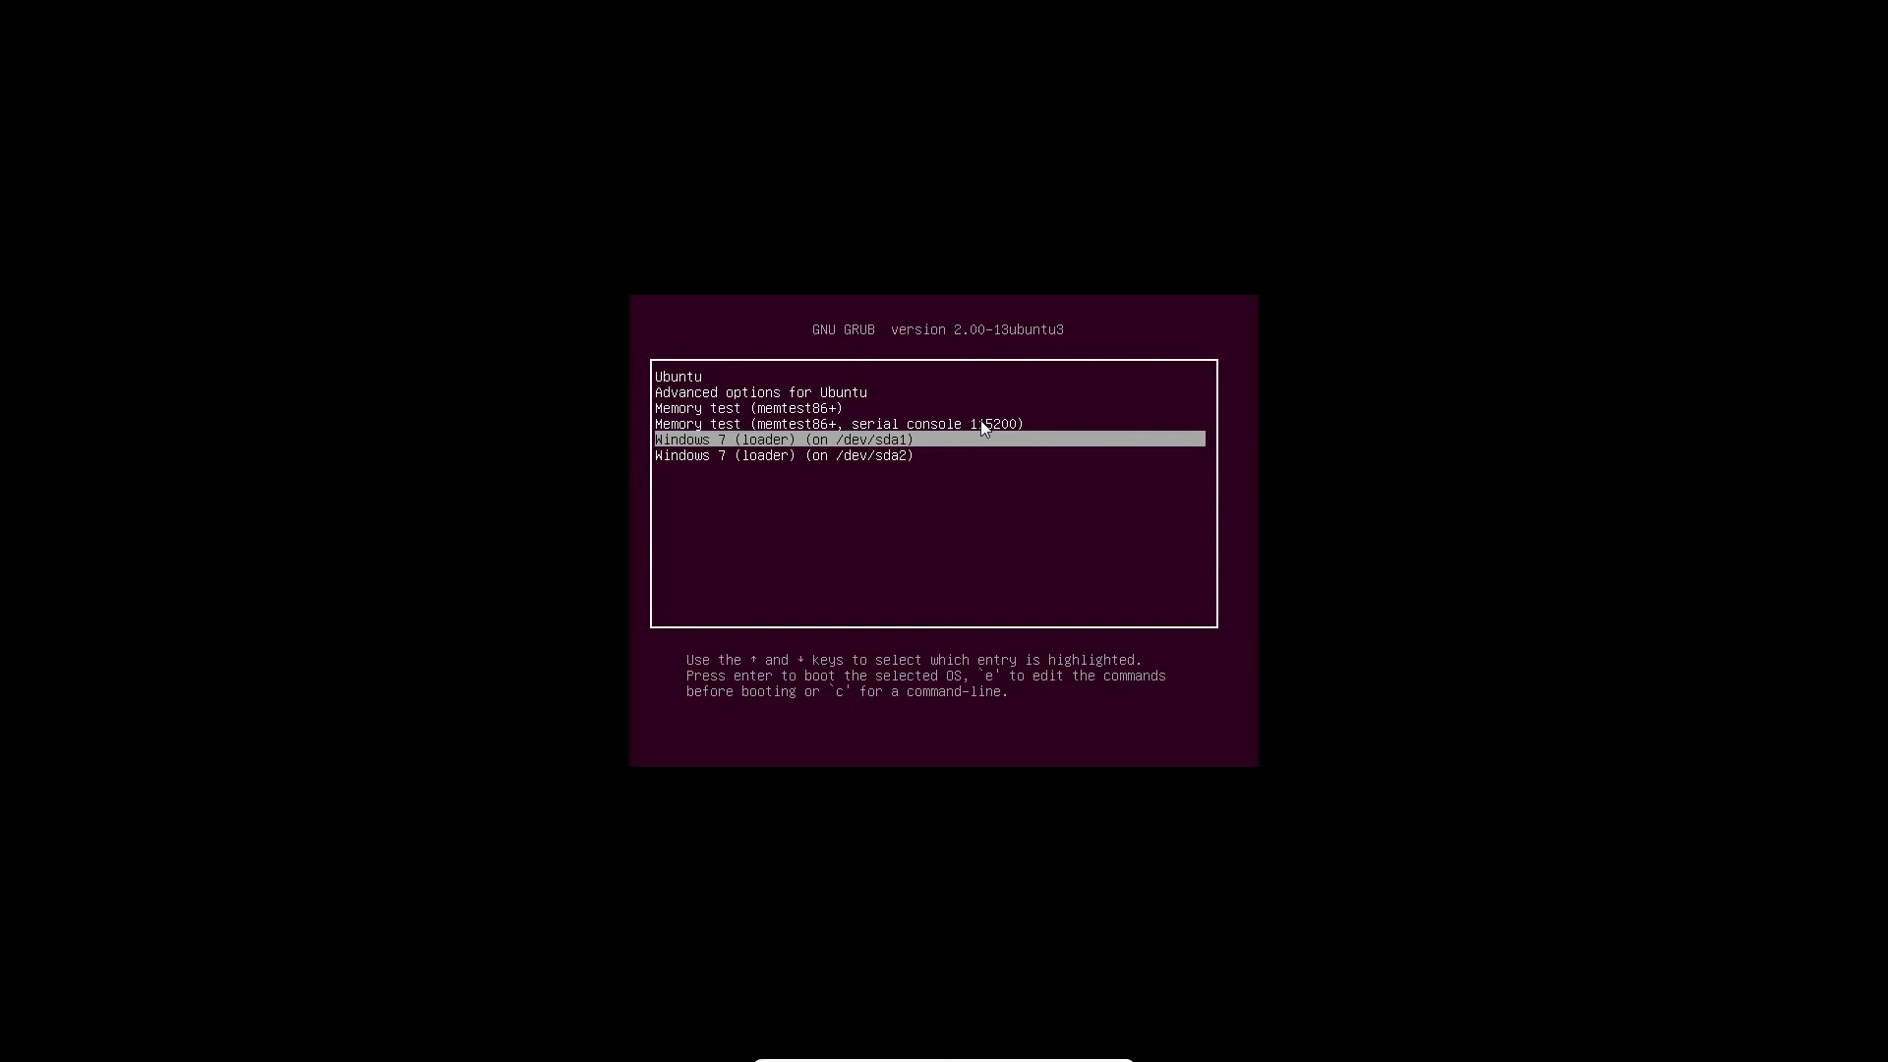
{"action": "key", "text": "Return"}
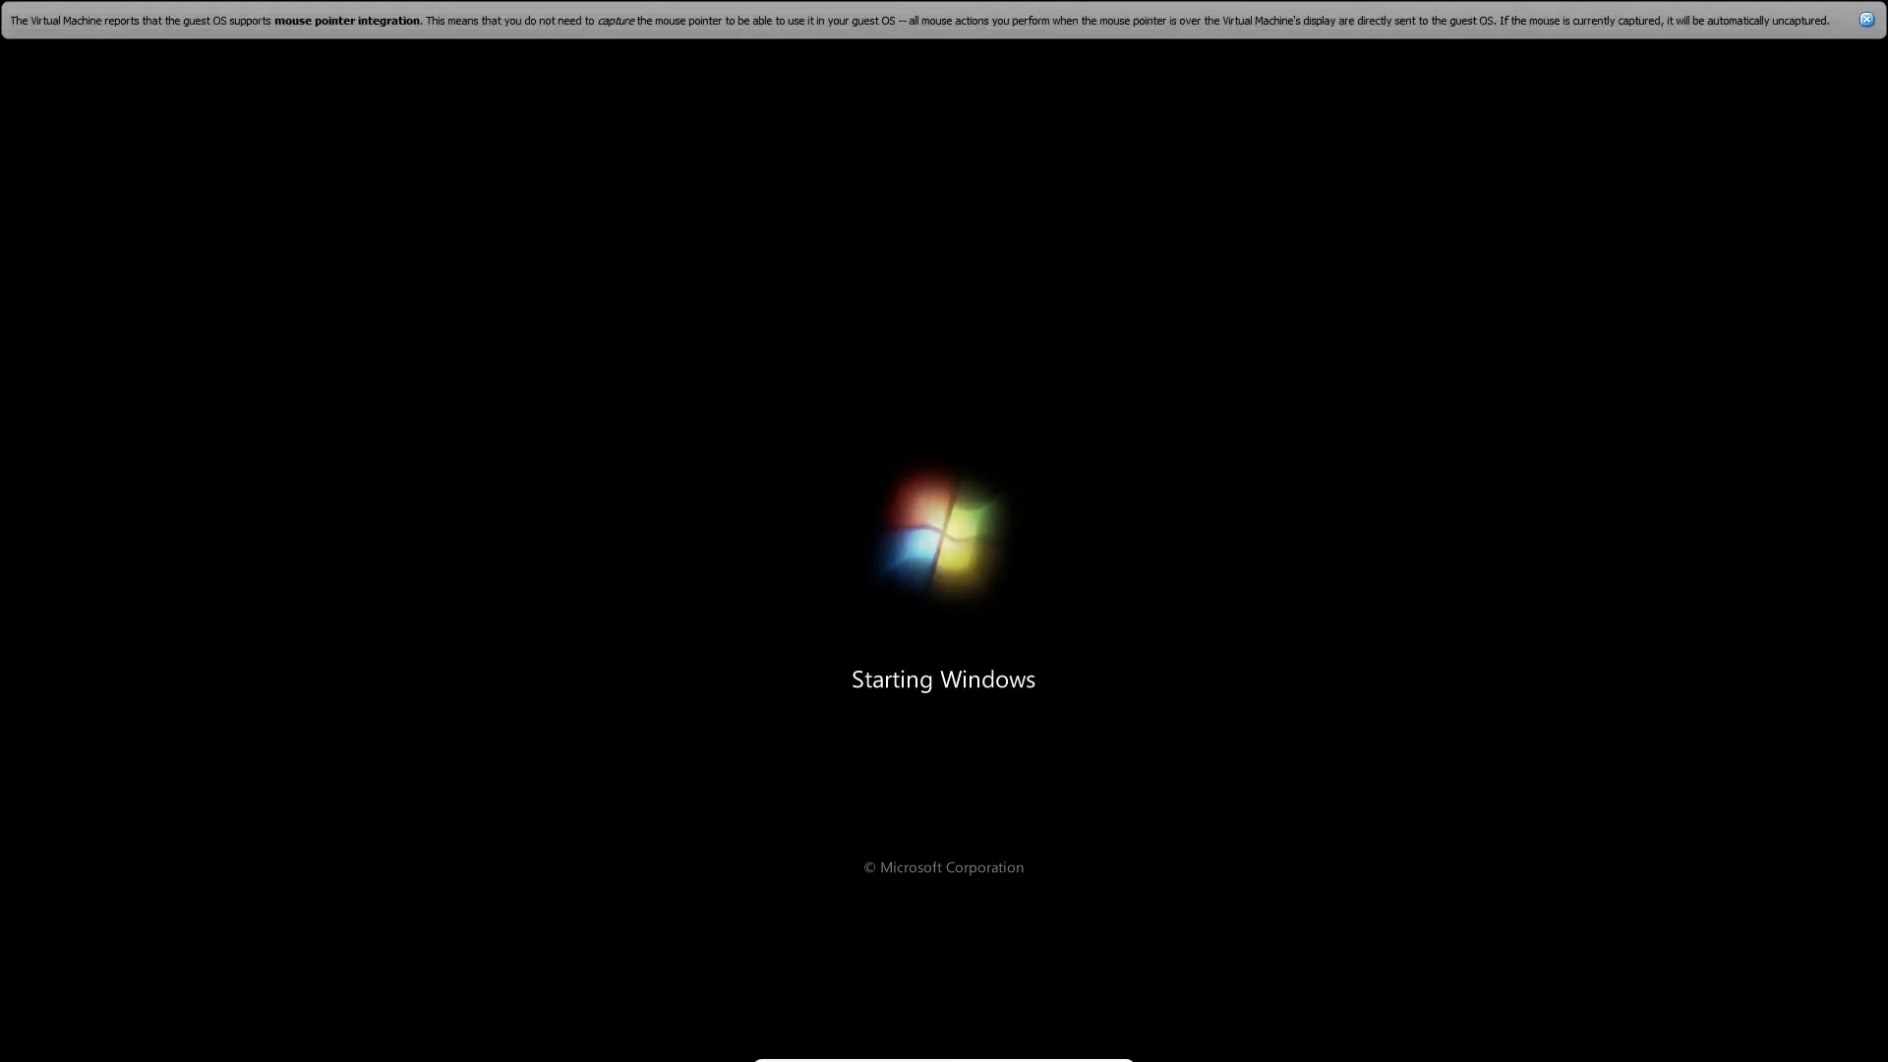
- Dismiss the mouse-integration notice and restart Windows 7 from its logon screen's power options
{"action": "left_click", "coordinate": [1866, 21]}
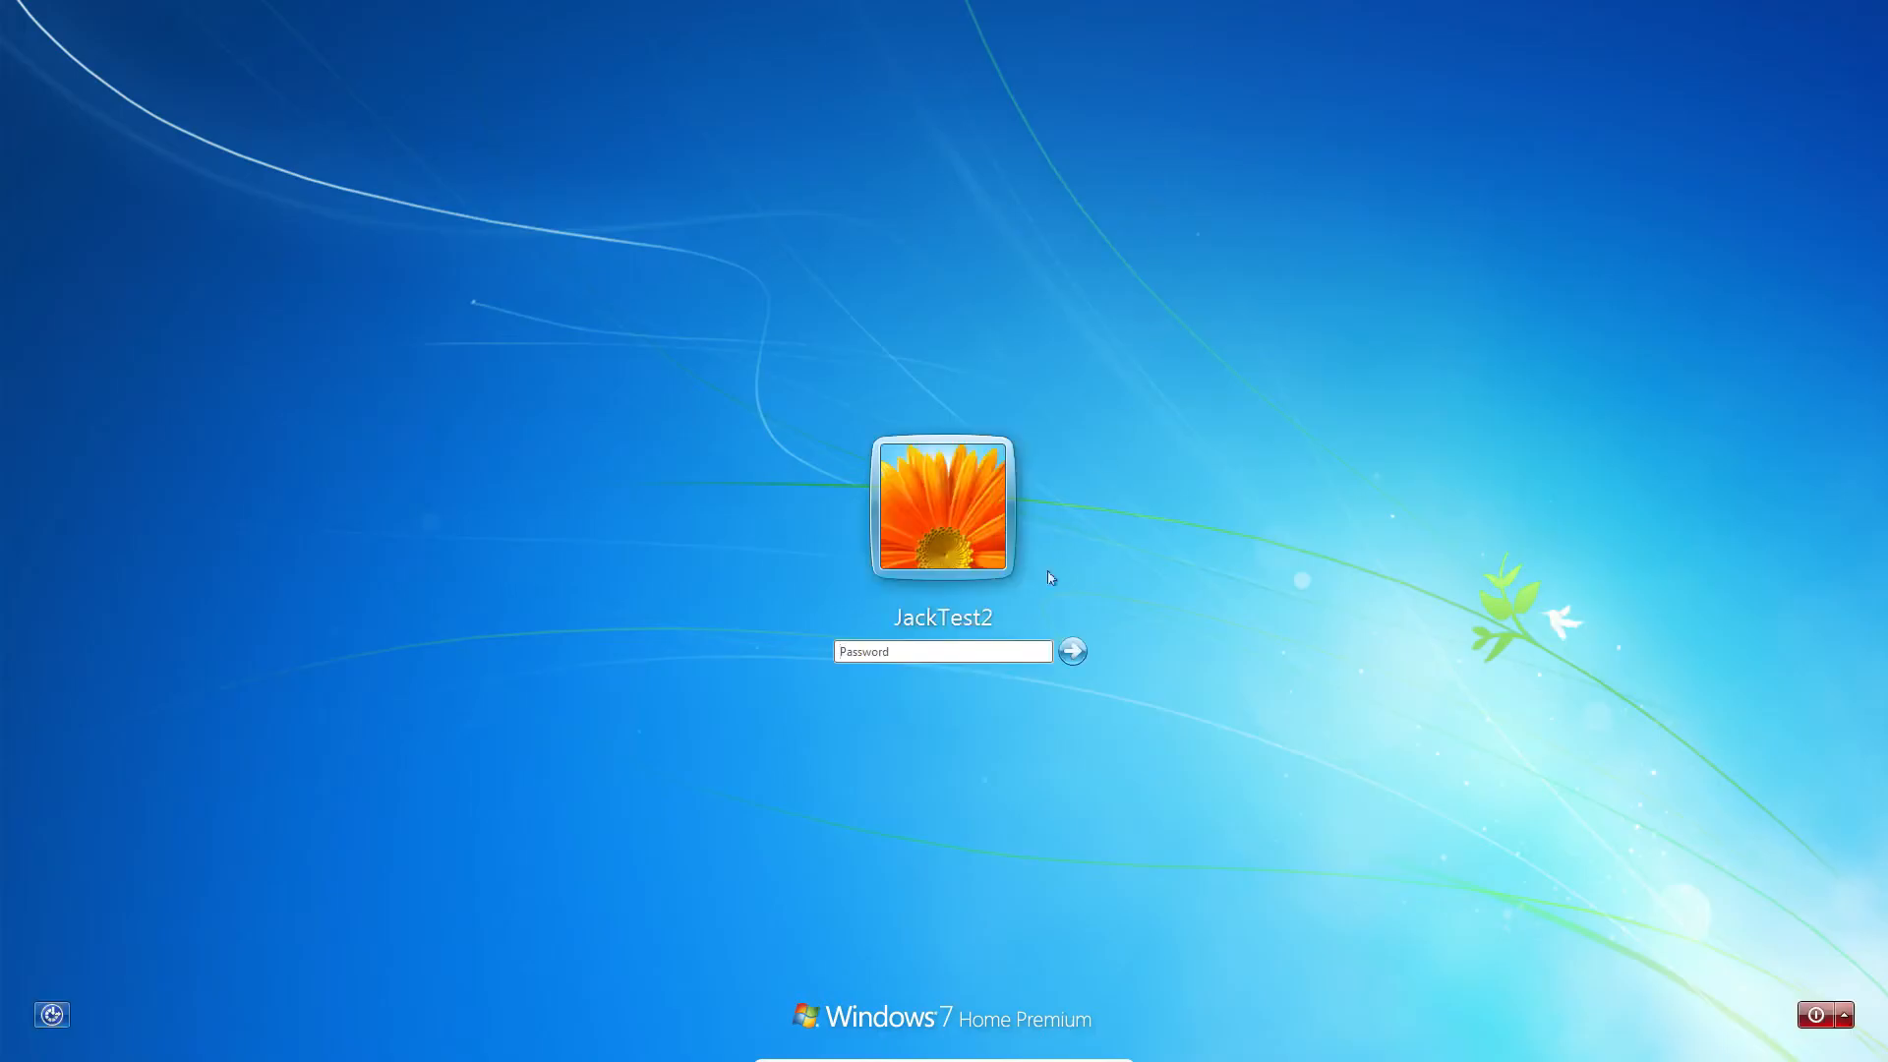
{"action": "left_click", "coordinate": [1845, 1022]}
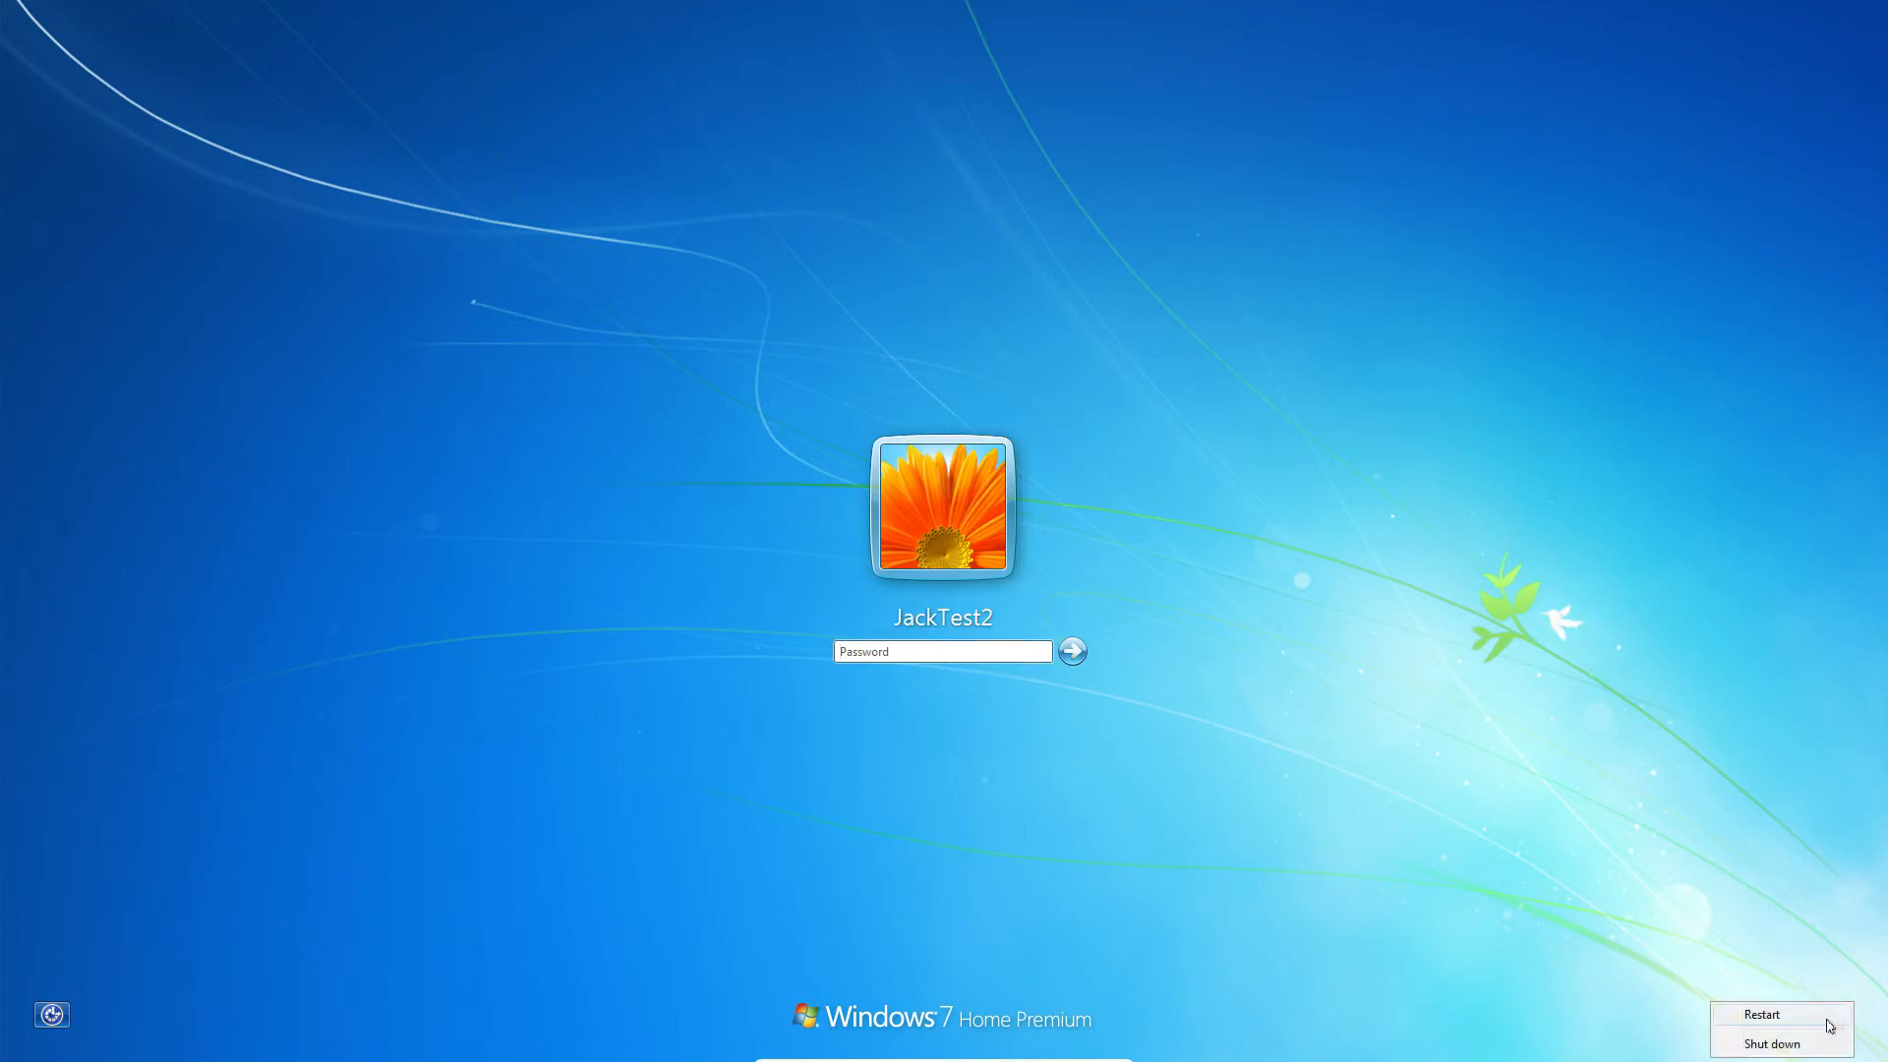
{"action": "left_click", "coordinate": [1770, 1038]}
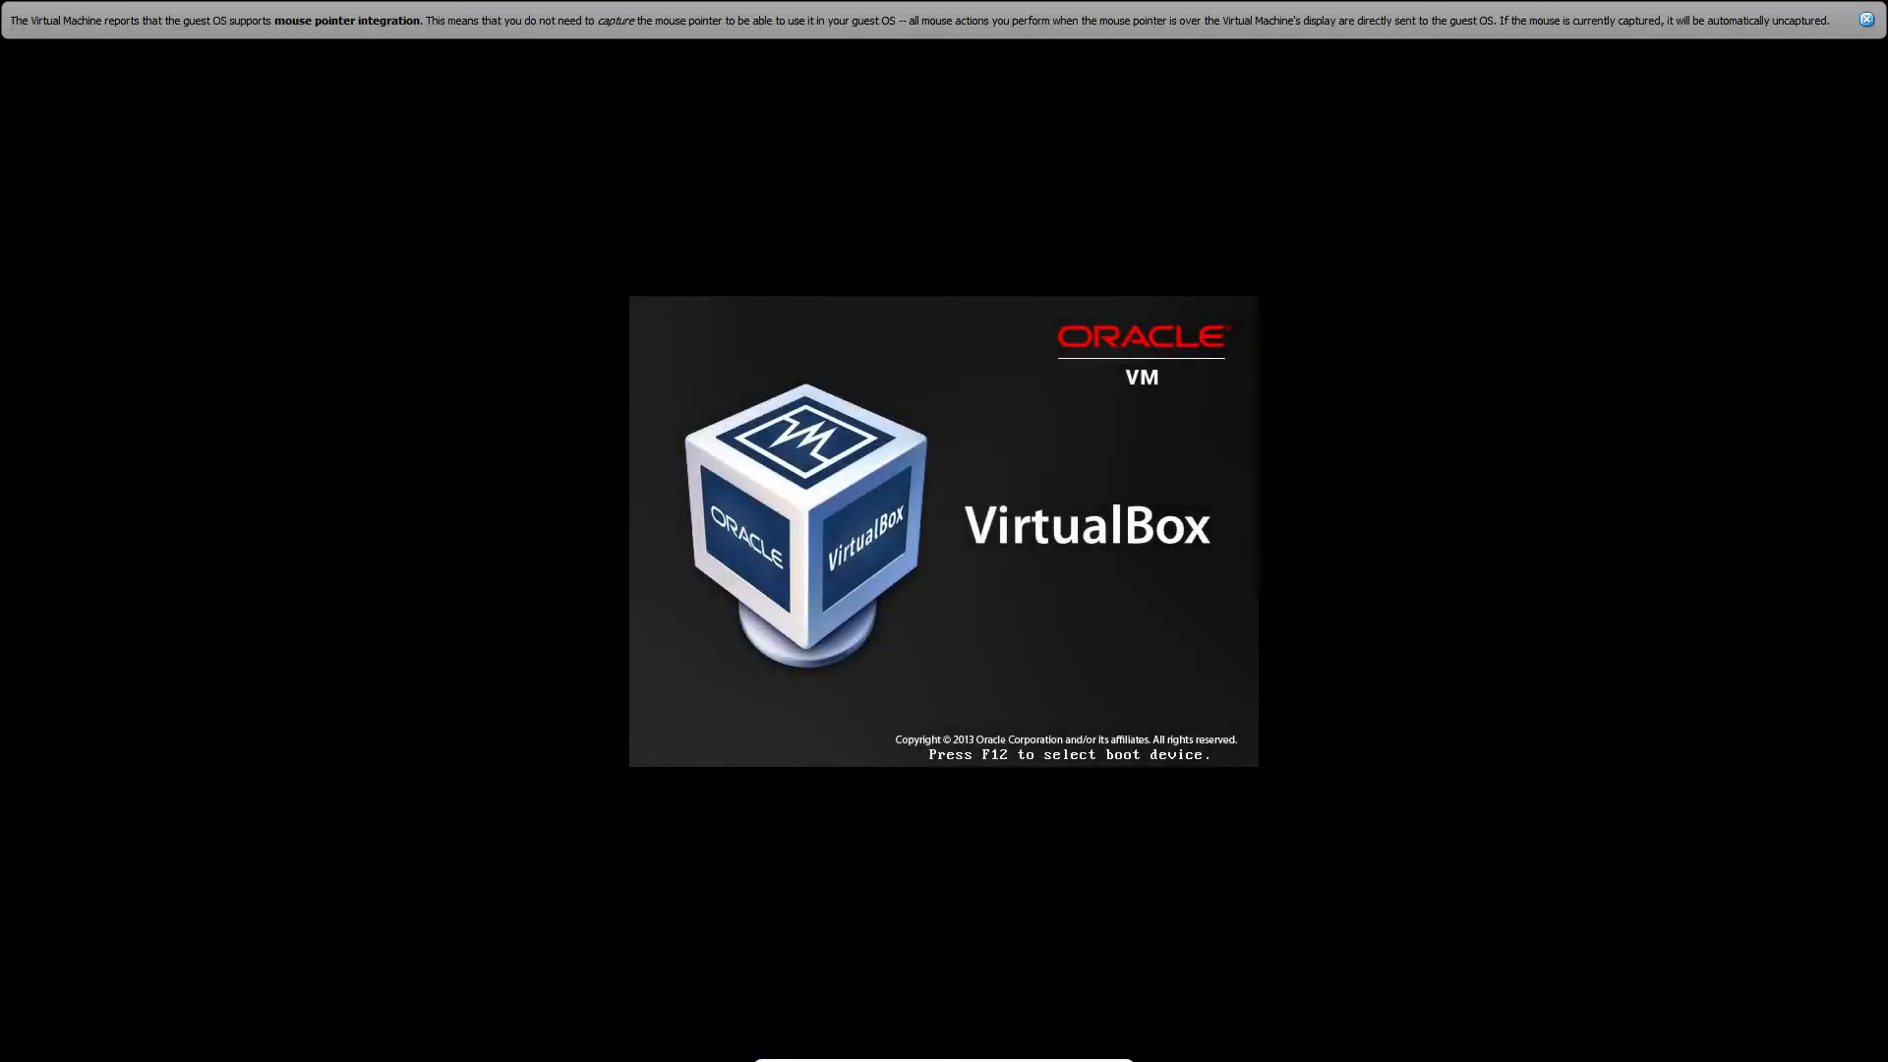
- Boot the default Ubuntu GRUB entry, dismissing the mouse-integration notices along the way
{"action": "left_click", "coordinate": [1865, 20]}
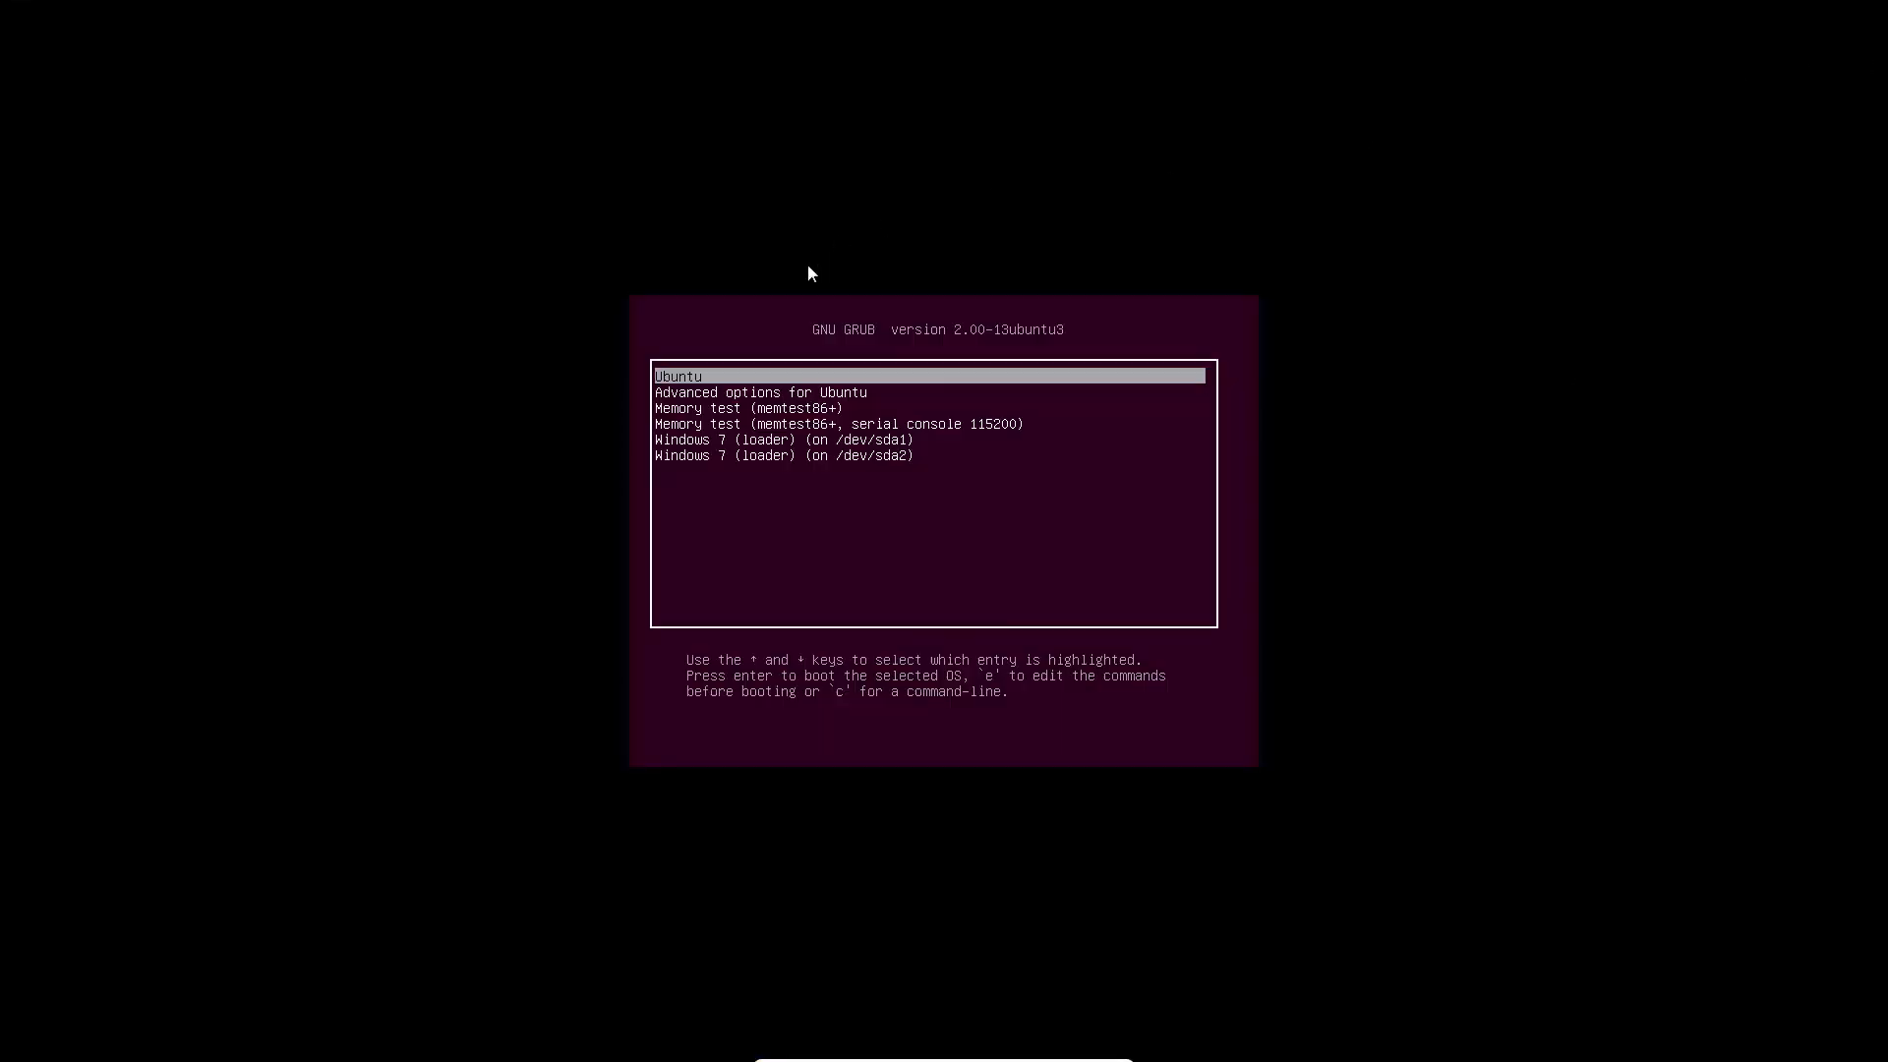
{"action": "key", "text": "Return"}
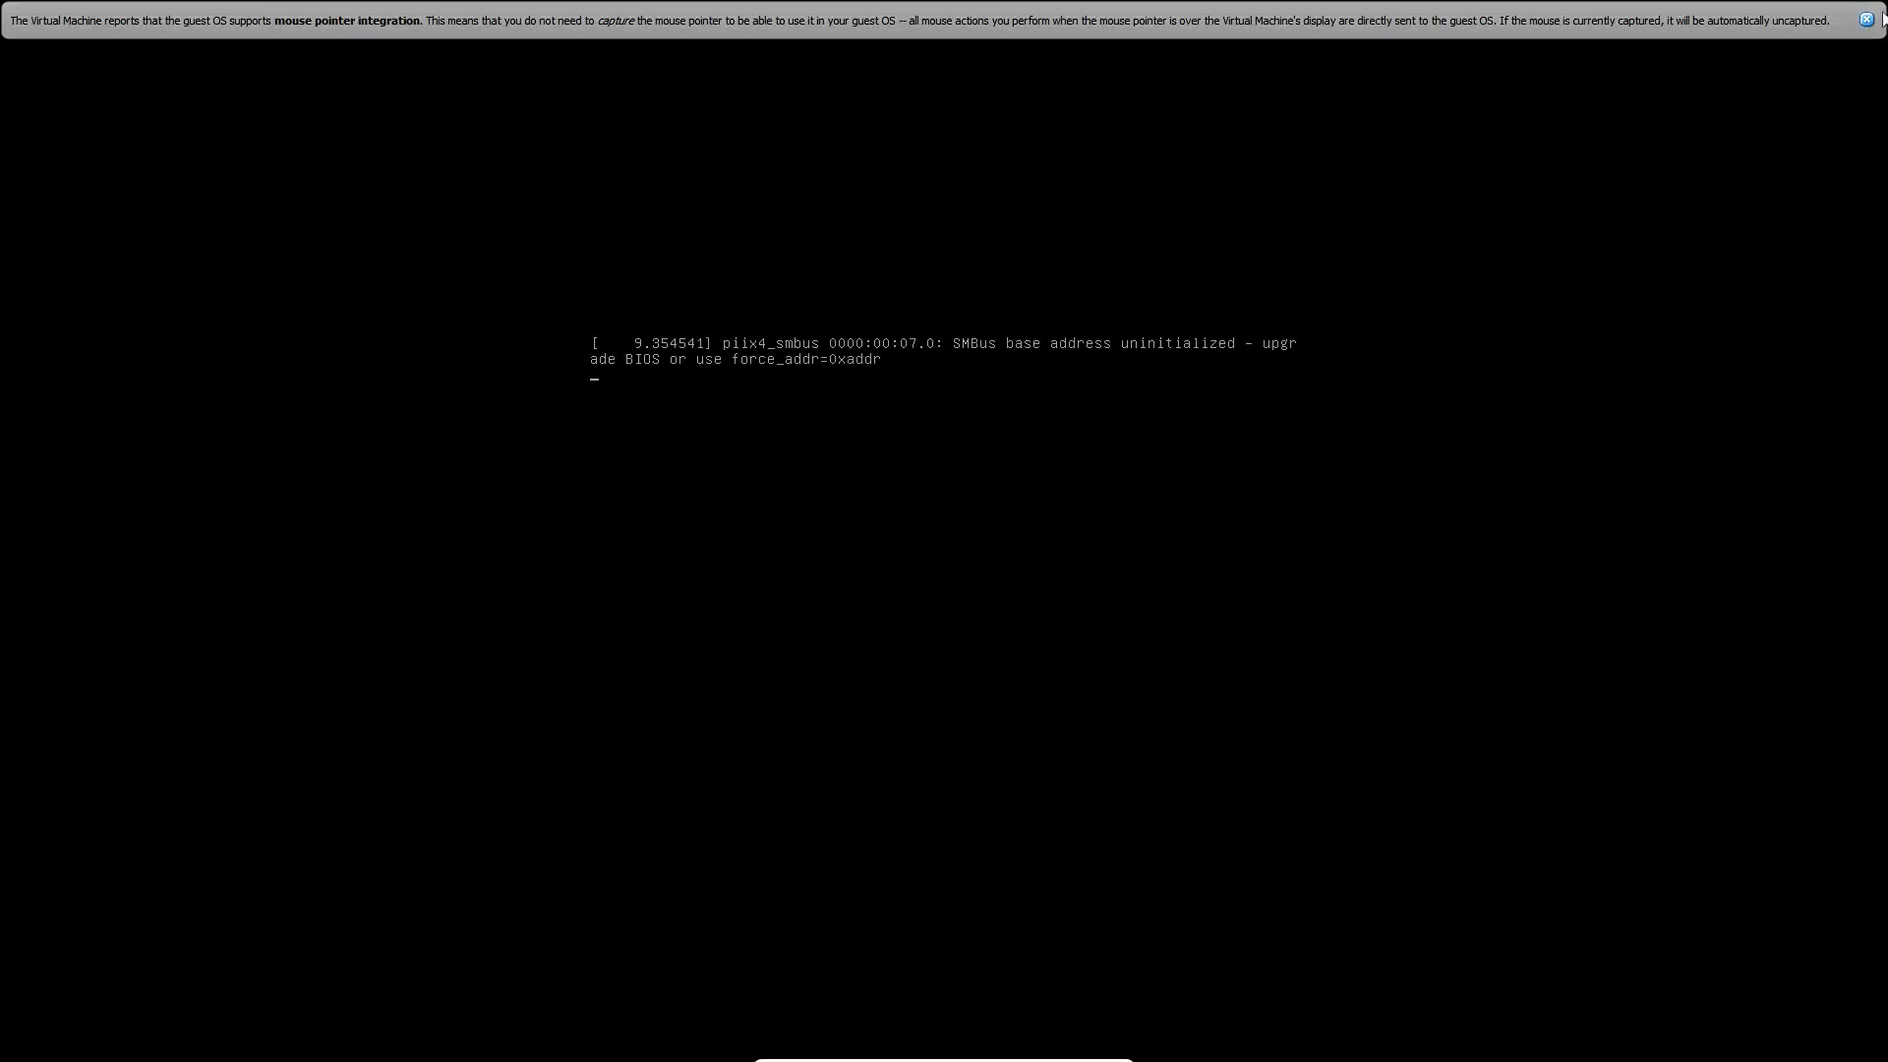
{"action": "left_click", "coordinate": [1865, 19]}
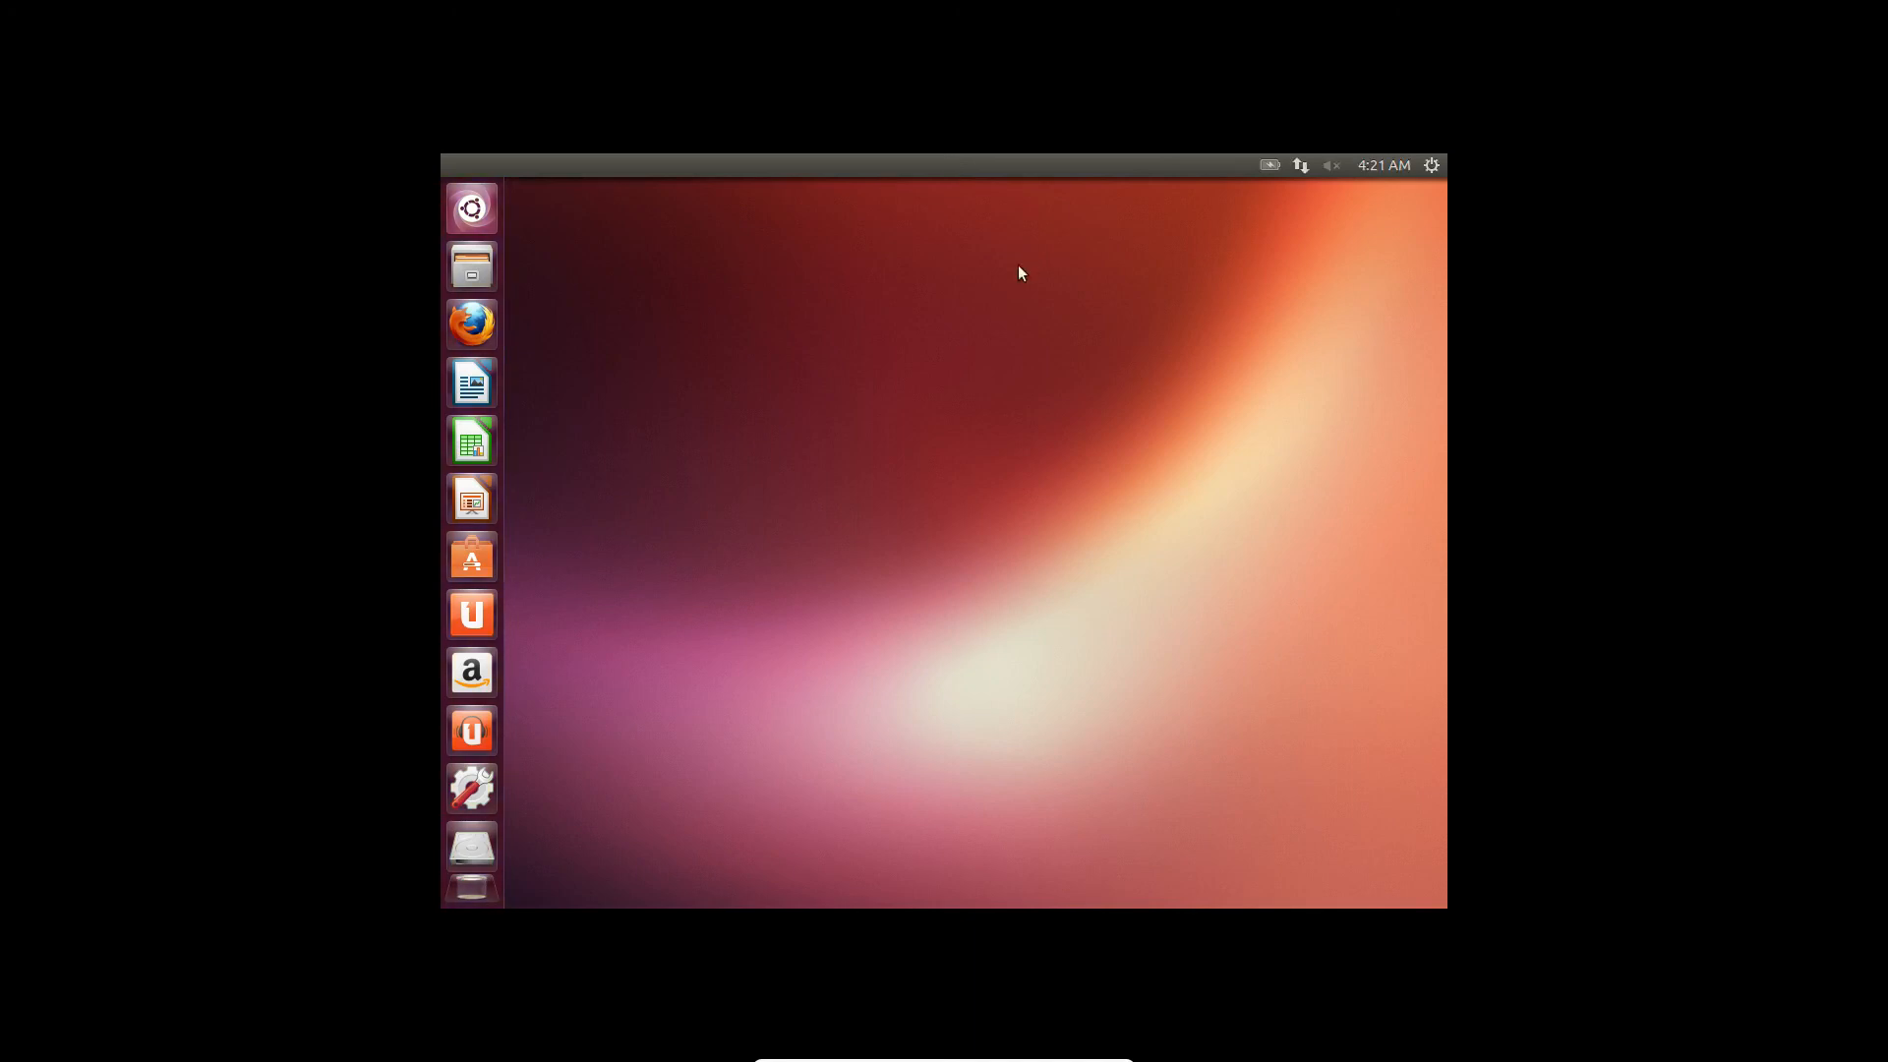
{"action": "left_click", "coordinate": [470, 209]}
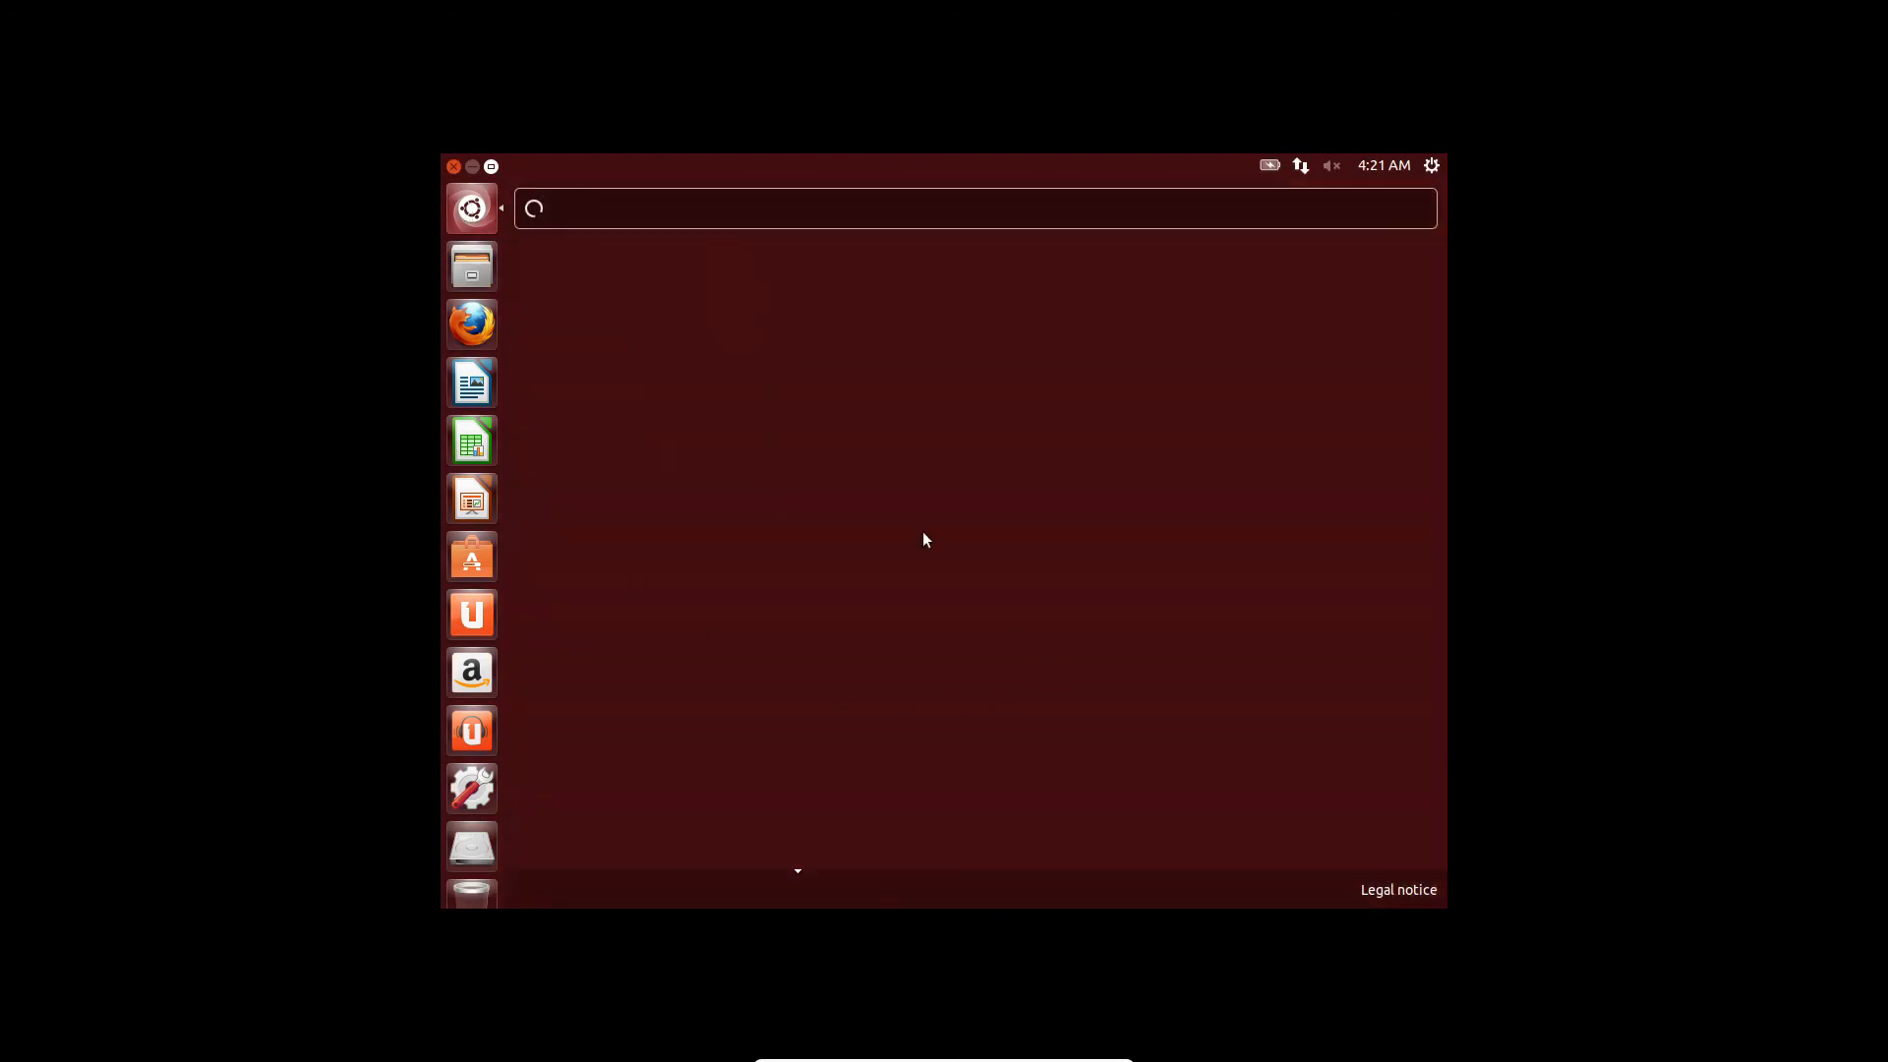
{"action": "left_click", "coordinate": [466, 220]}
{"action": "left_click", "coordinate": [462, 218]}
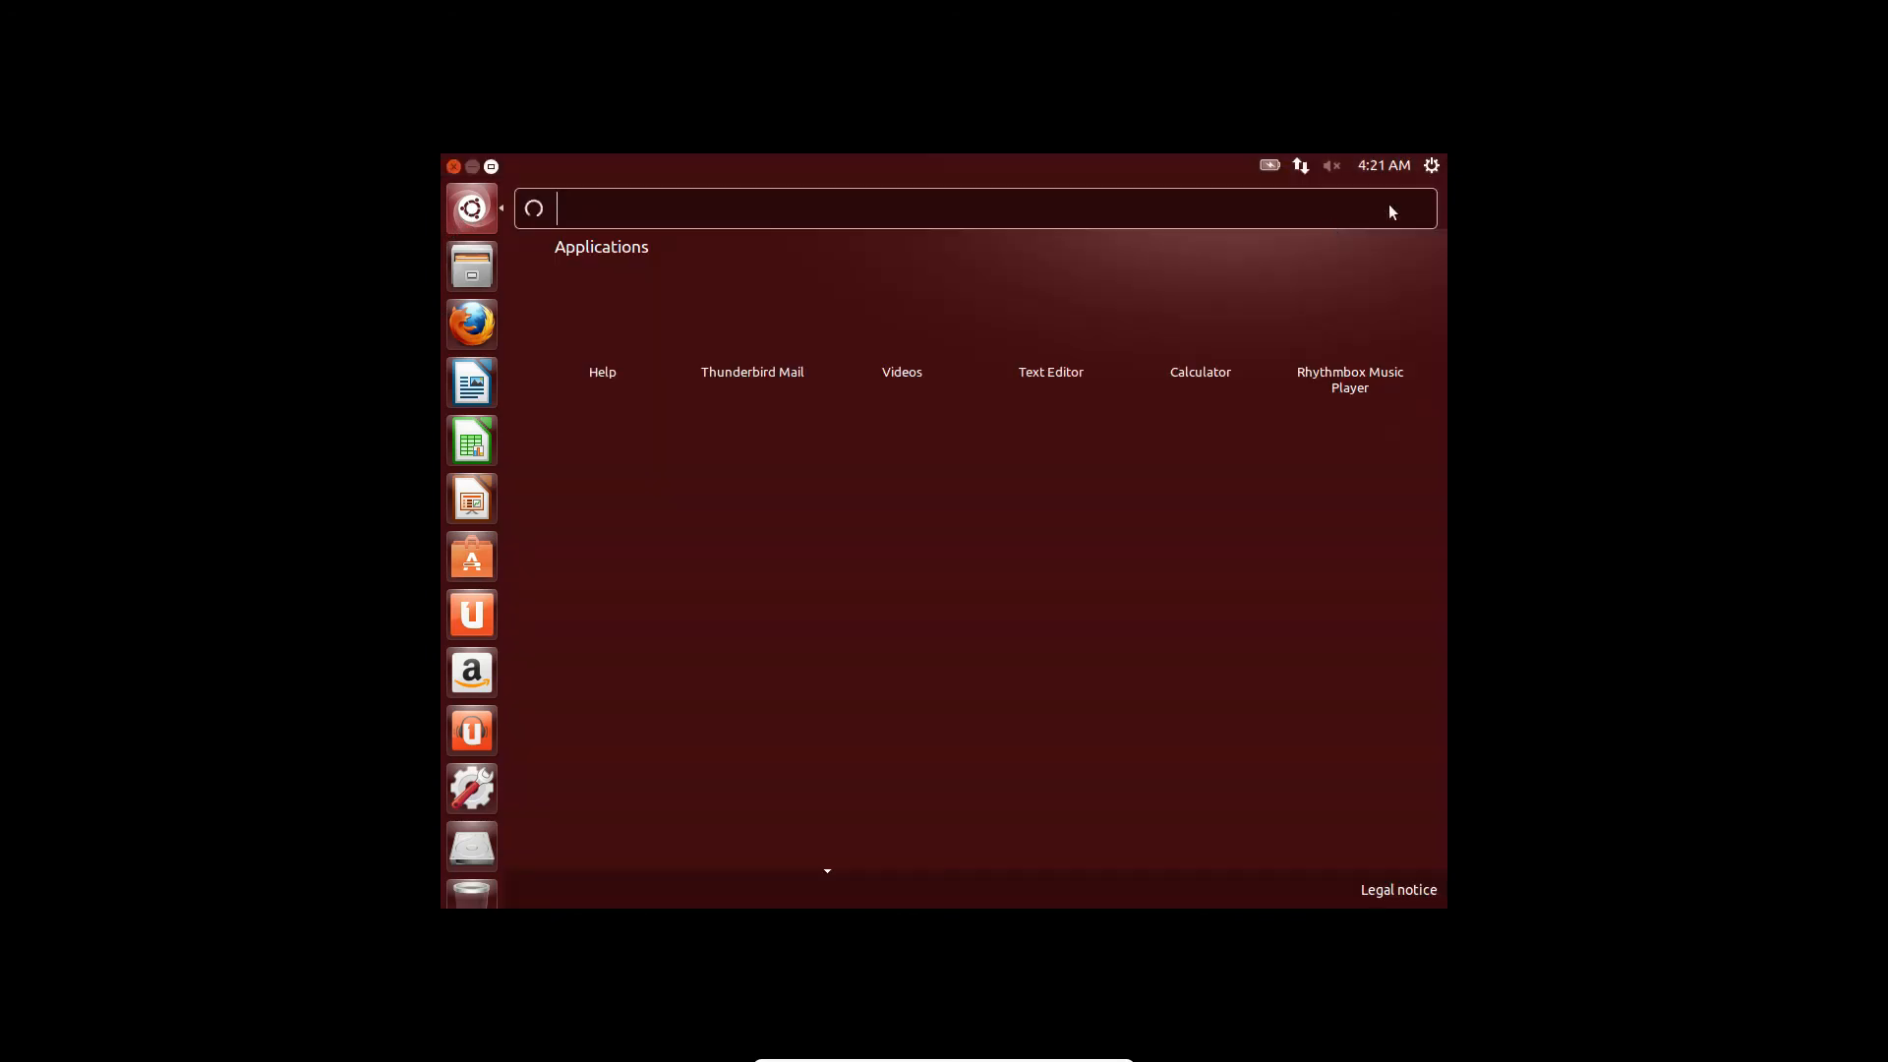
{"action": "left_click", "coordinate": [472, 209]}
{"action": "left_click", "coordinate": [472, 210]}
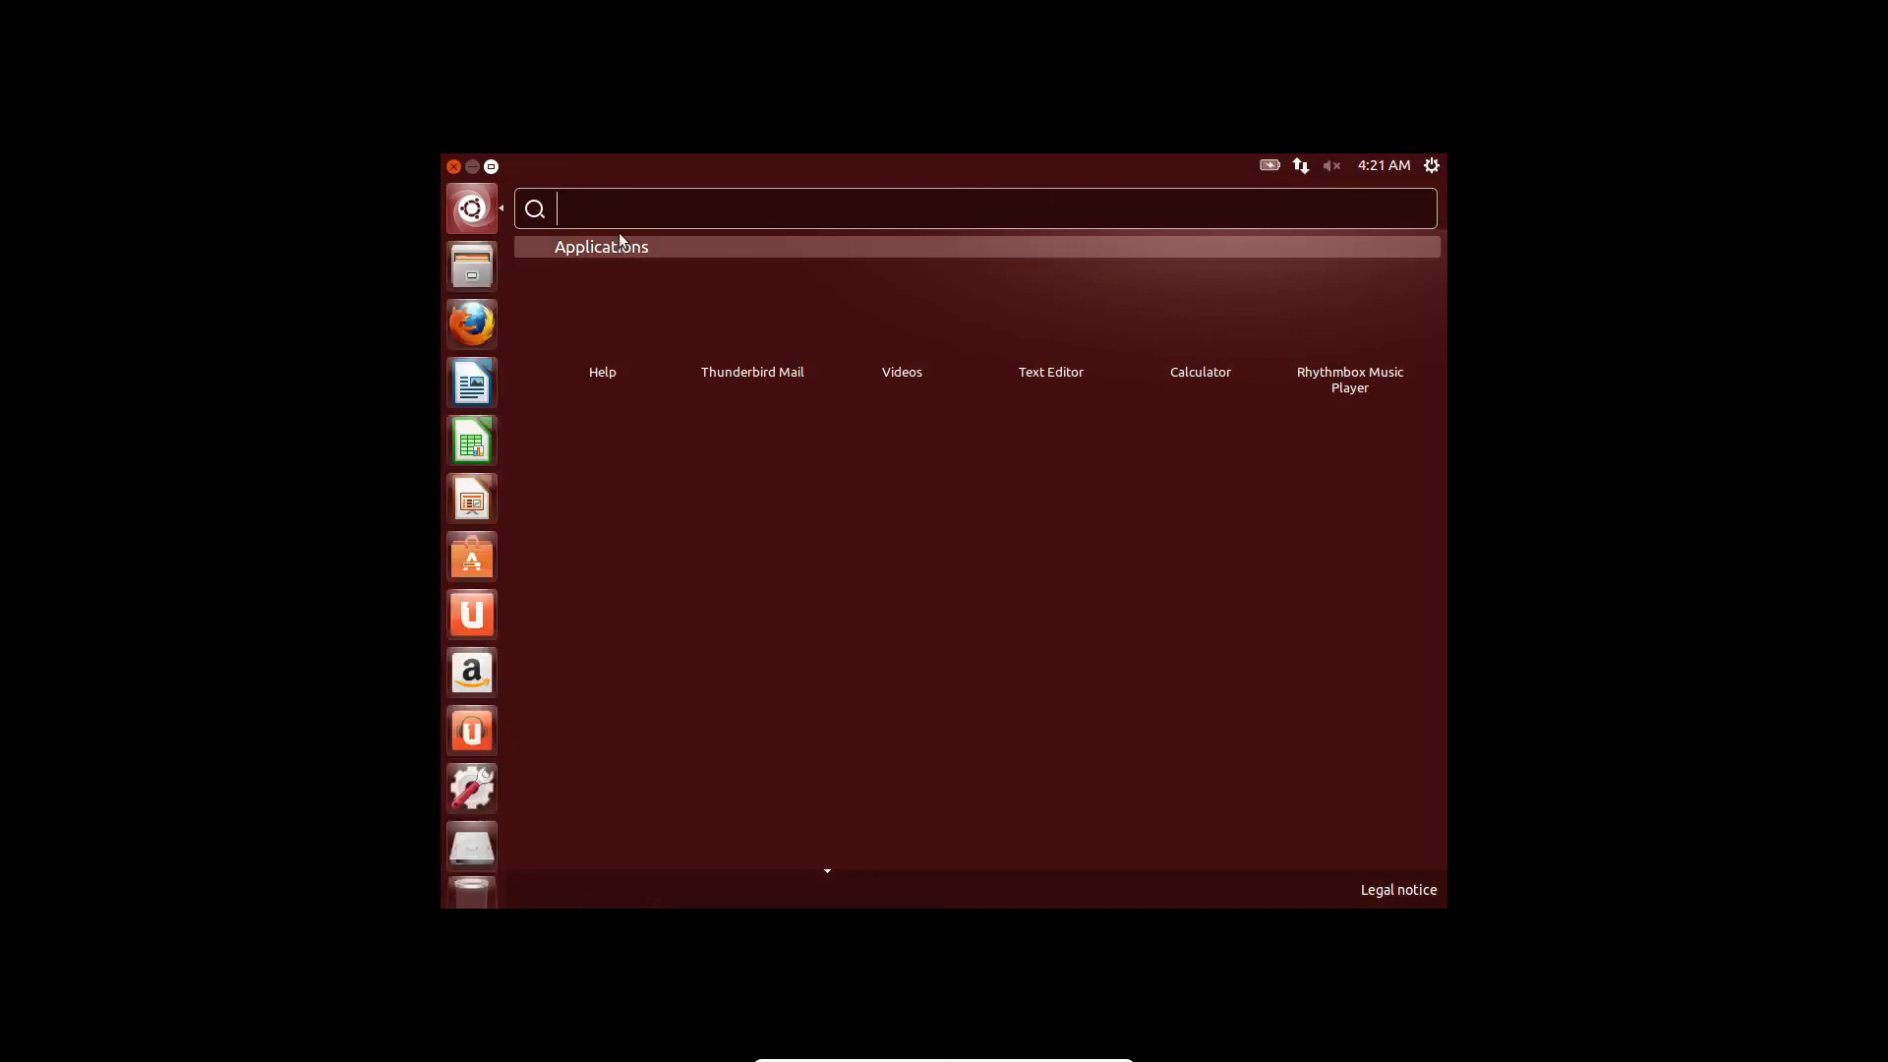
{"action": "key", "text": "Escape"}
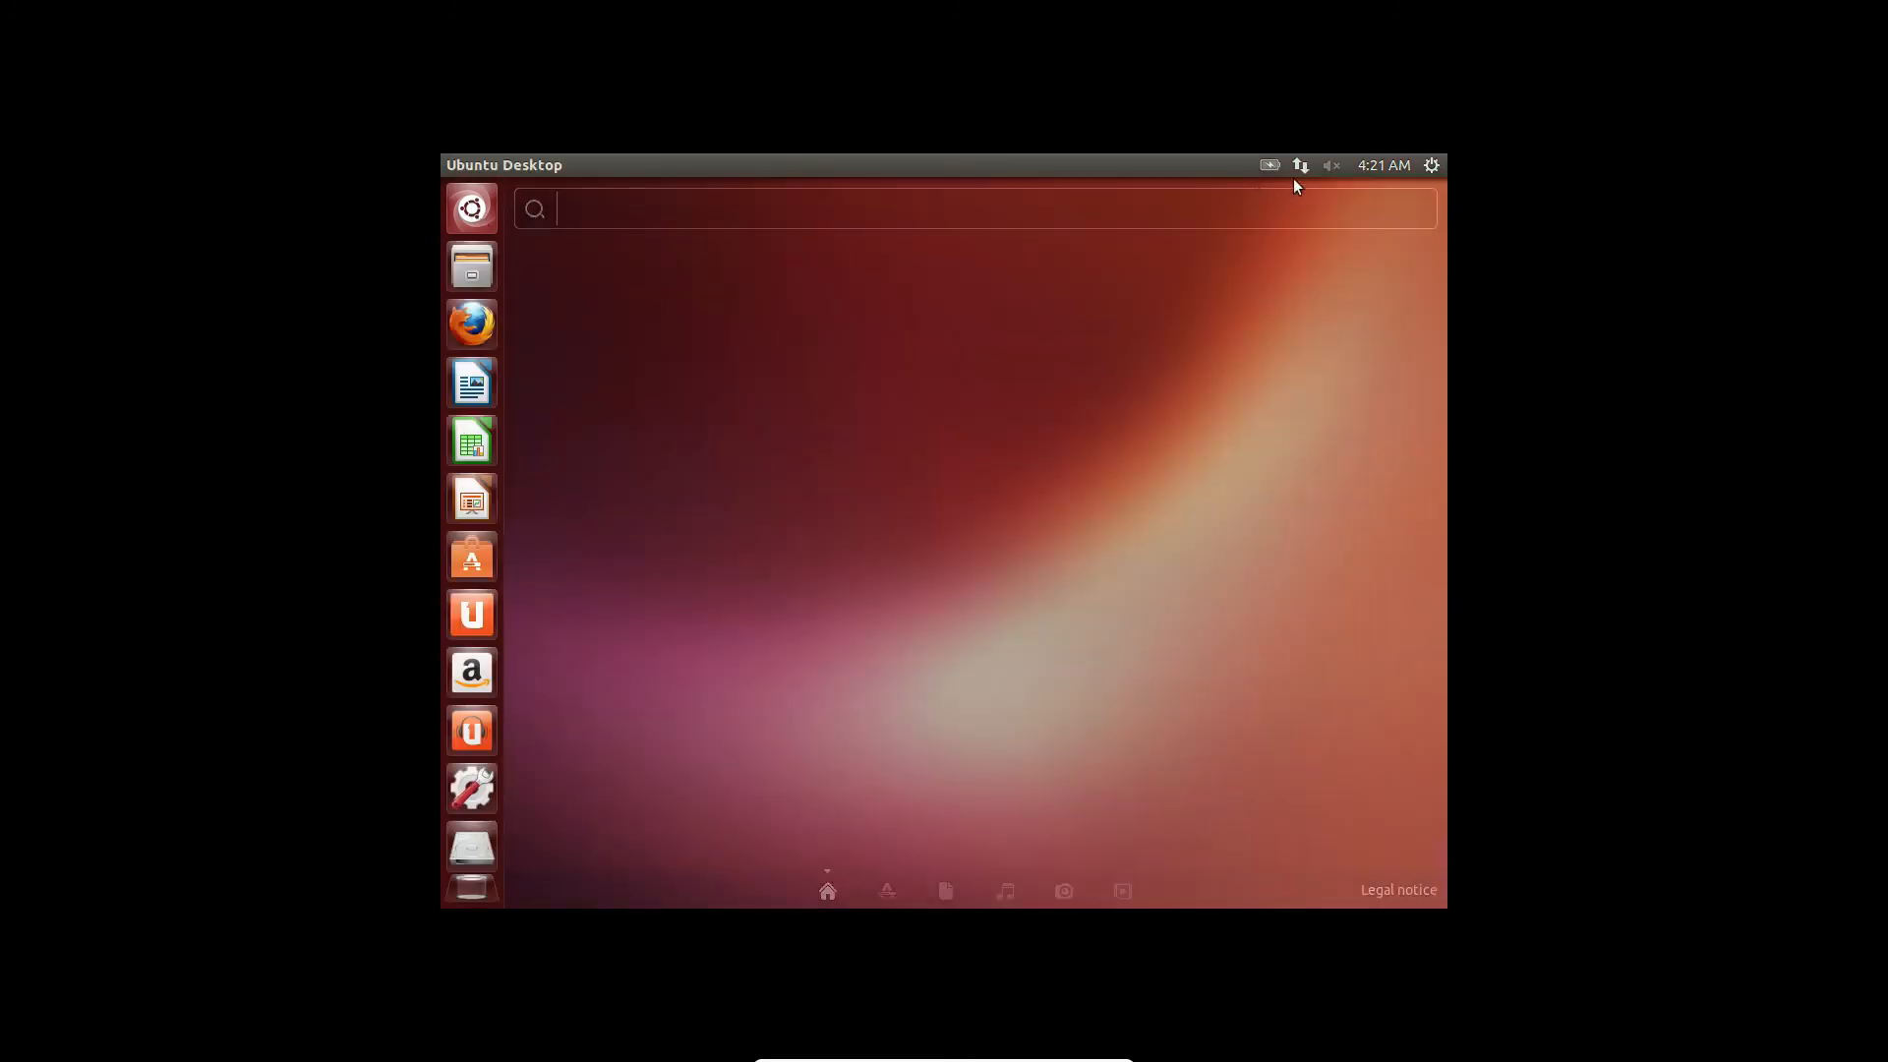
{"action": "left_click", "coordinate": [1434, 166]}
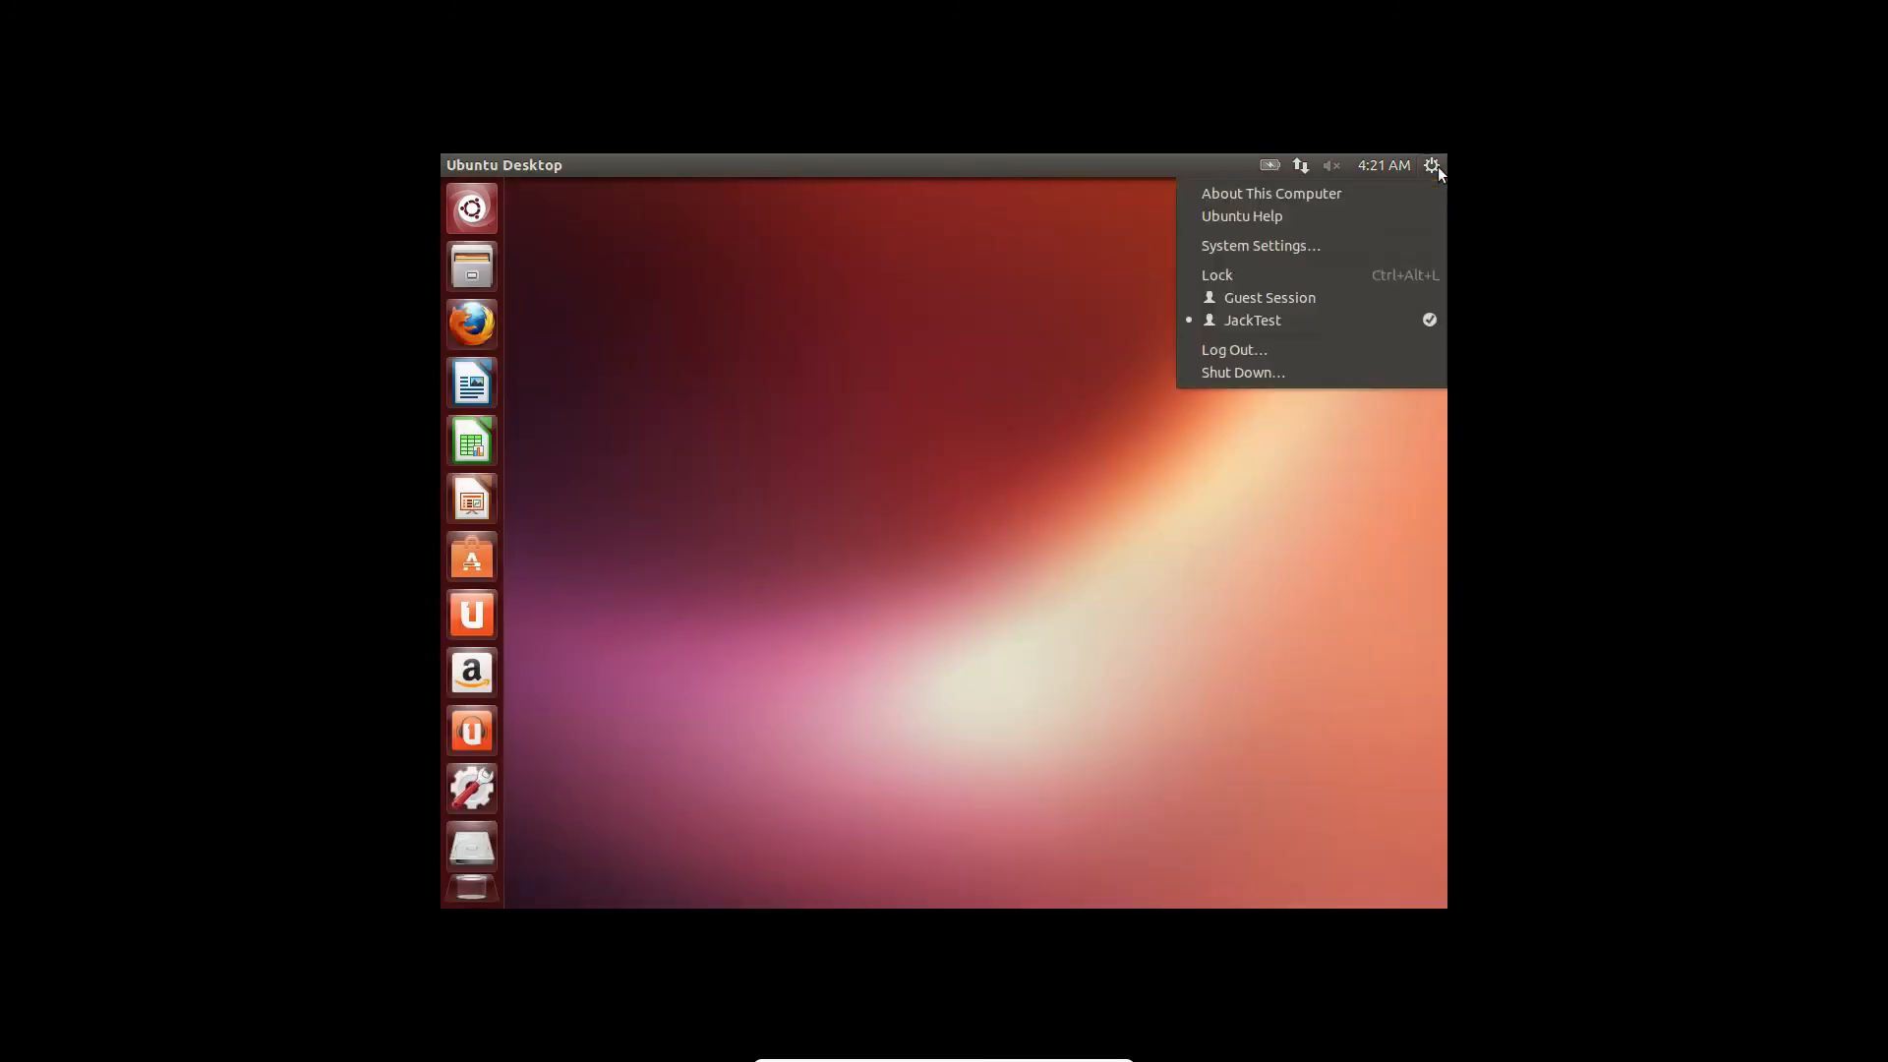
- Choose Shut Down from Ubuntu's gear menu and confirm Shut Down in the dialog
{"action": "left_click", "coordinate": [1326, 374]}
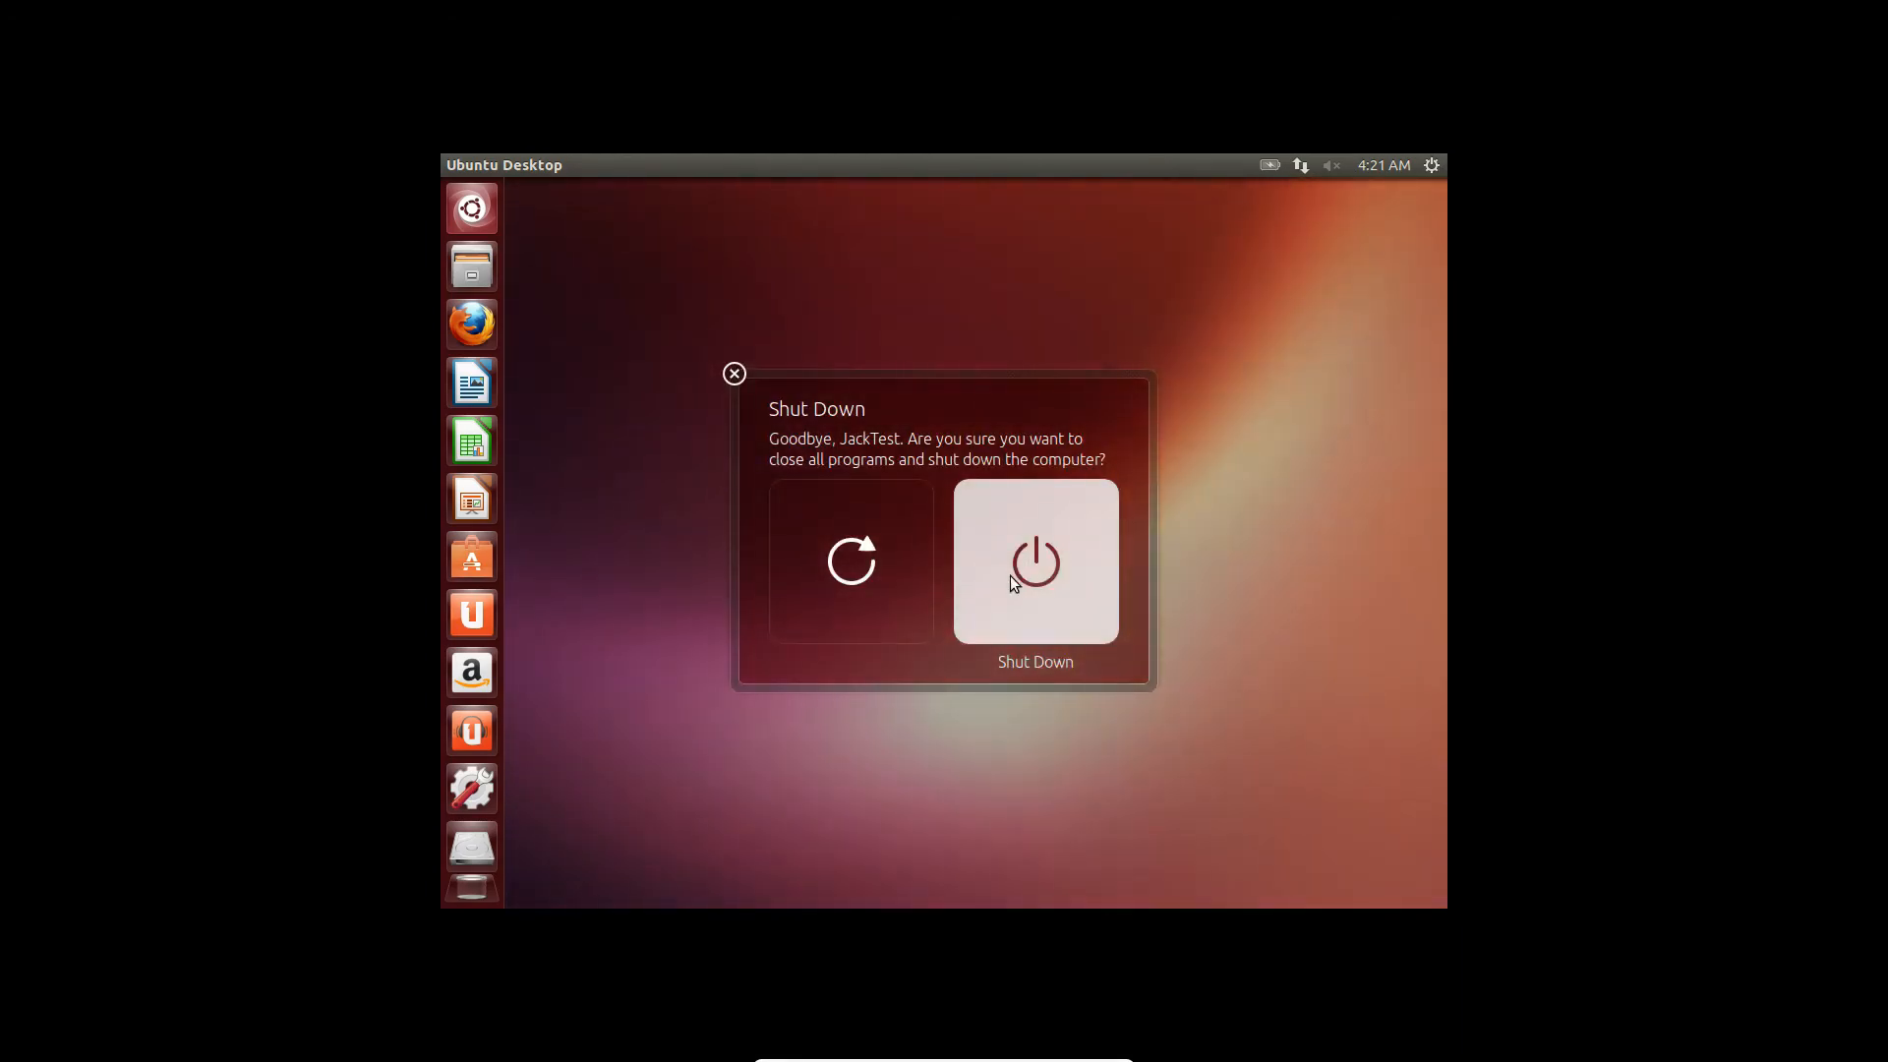
{"action": "left_click", "coordinate": [1010, 581]}
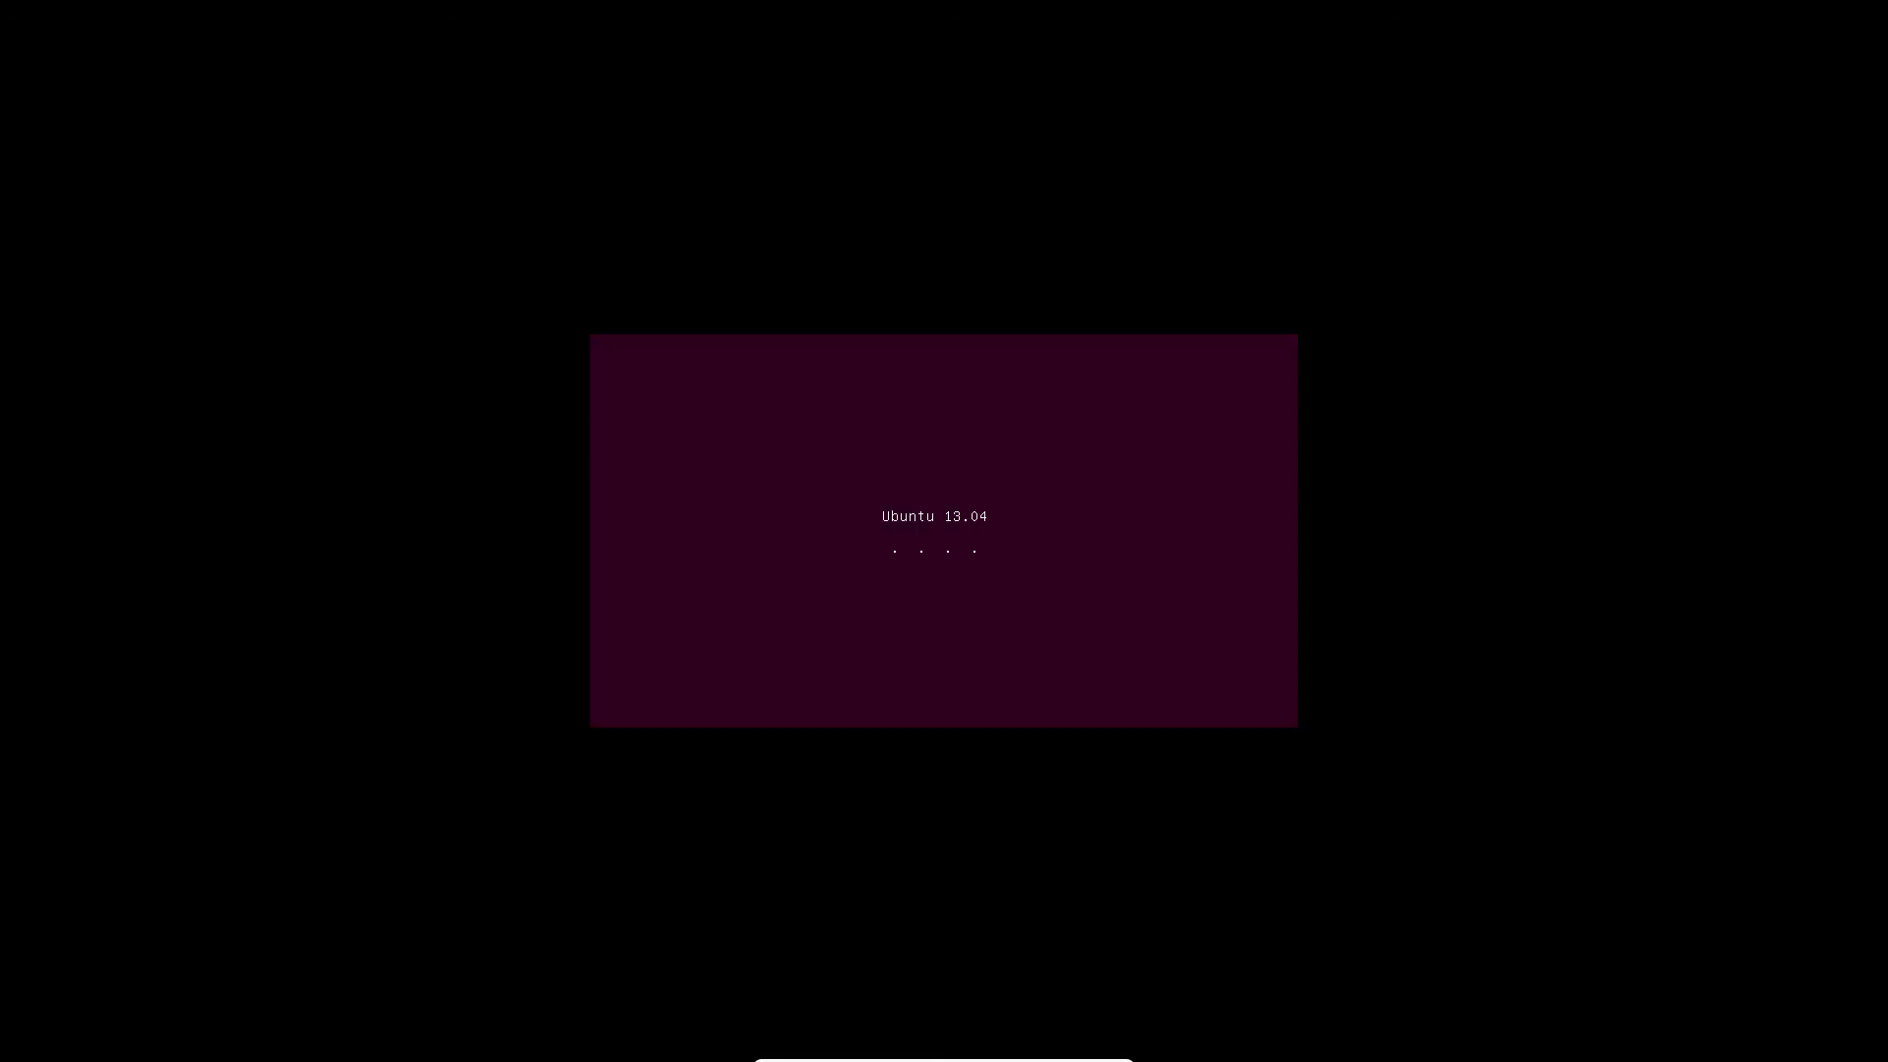